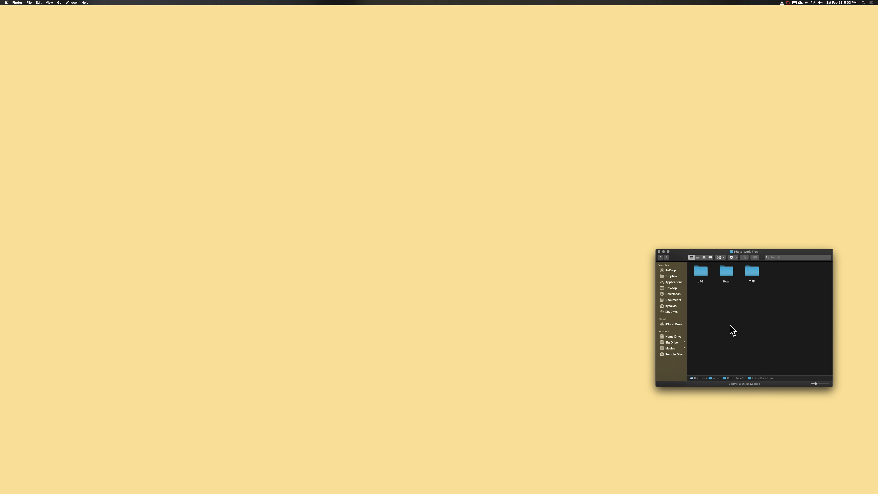
- Create a new folder named Cell alongside the JPG, RAW and TIFF folders
right_click(730, 324)
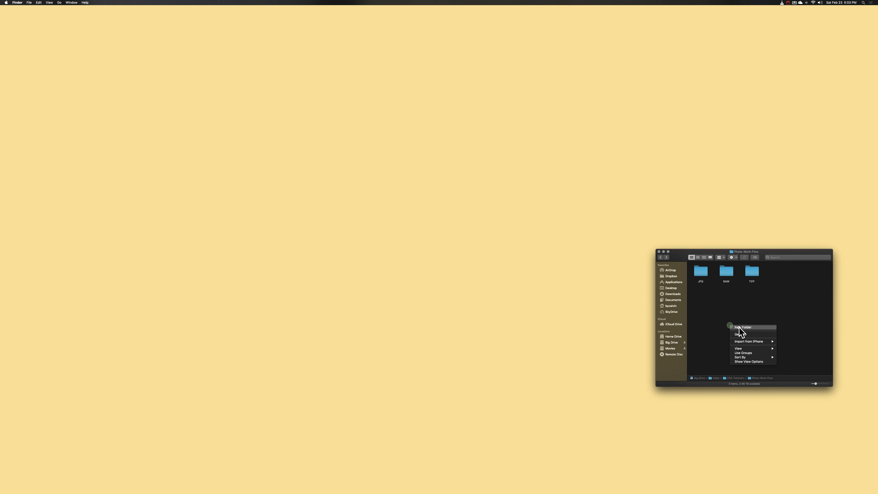
left_click(738, 327)
type("Cell")
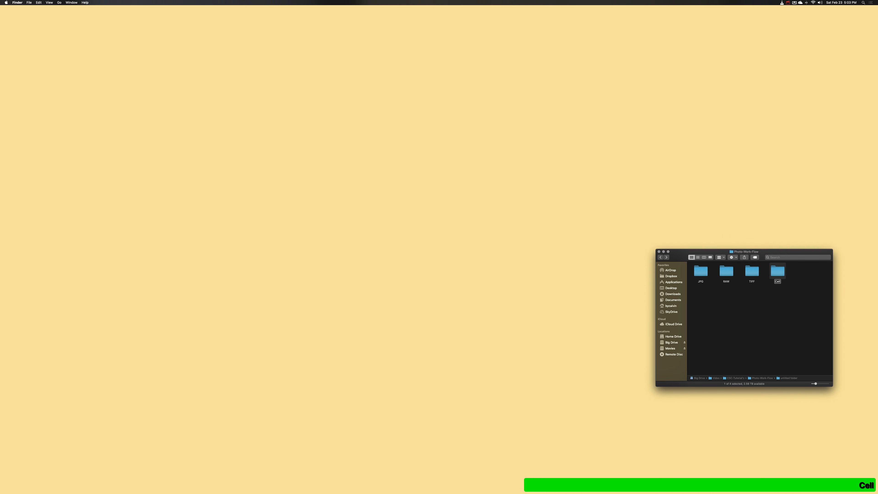
key("Return")
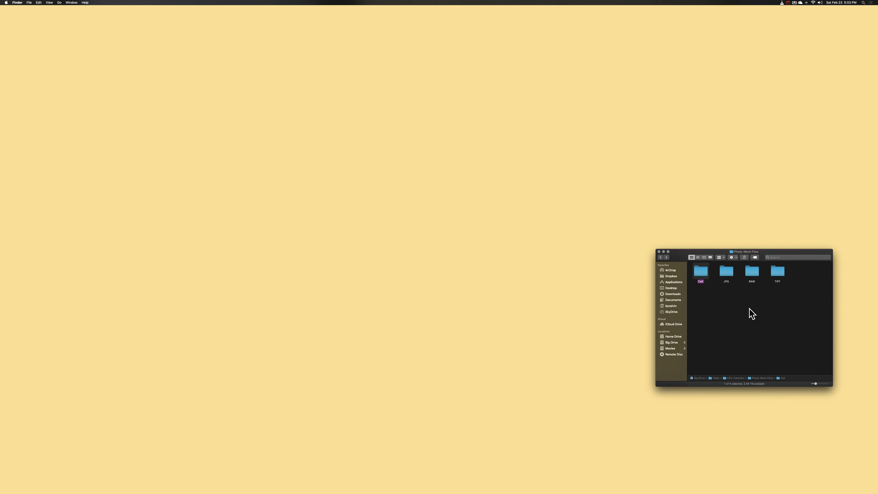
- Switch to Digital Photo Professional 4, check the JPG and TIFF folders in the photo workflow folder, and display the RAW folder's images
left_click(529, 337)
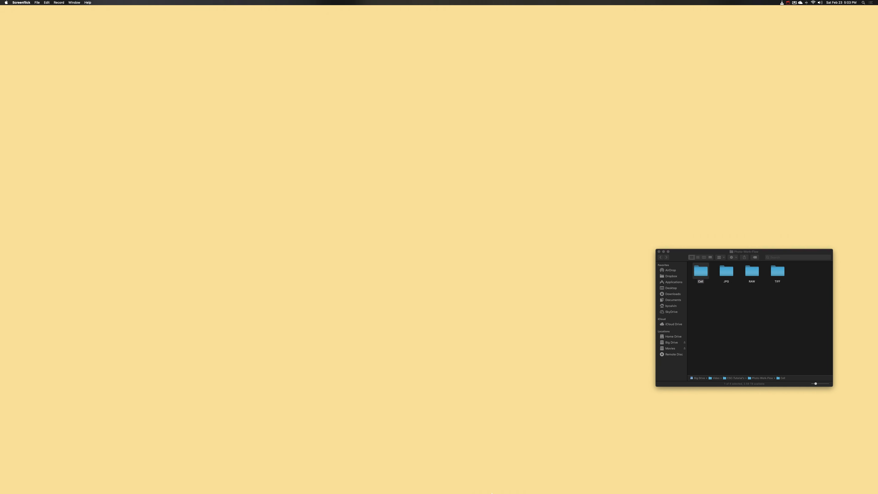
mouse_move(491, 493)
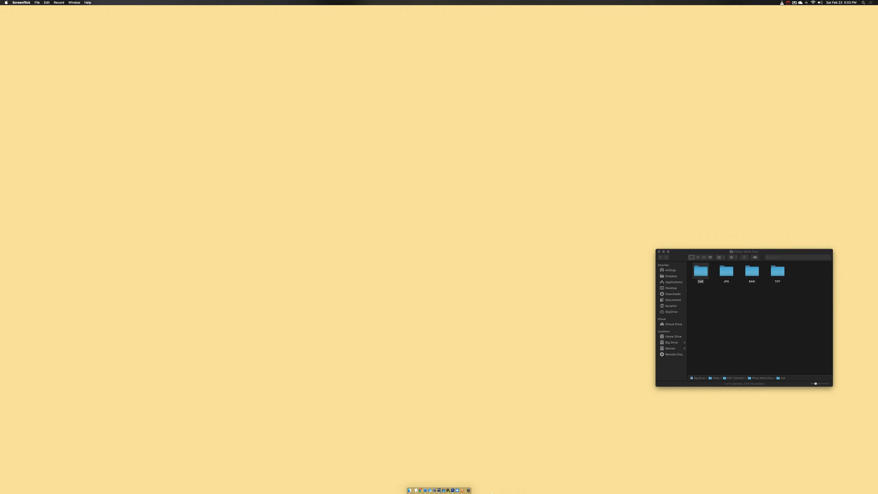
left_click(448, 488)
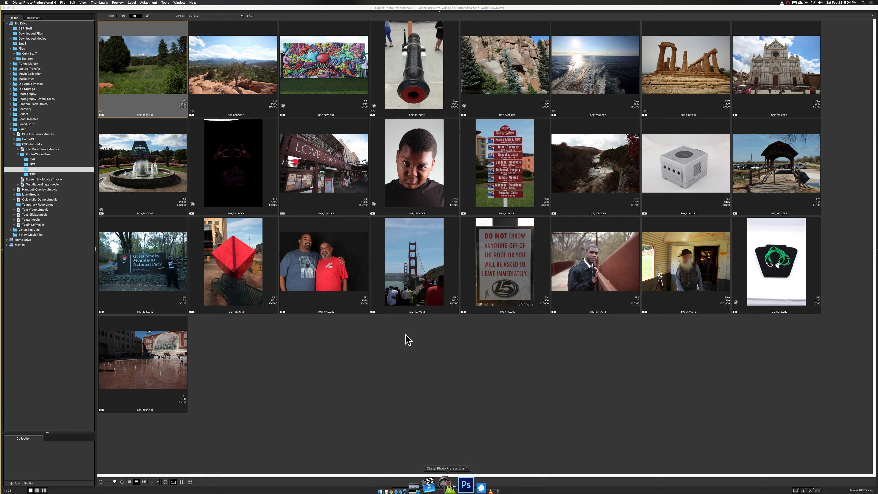
left_click(30, 165)
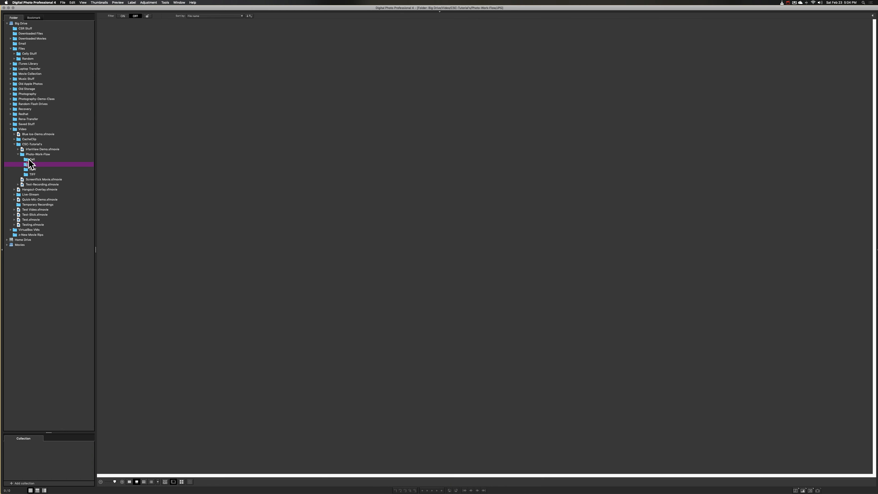
left_click(28, 174)
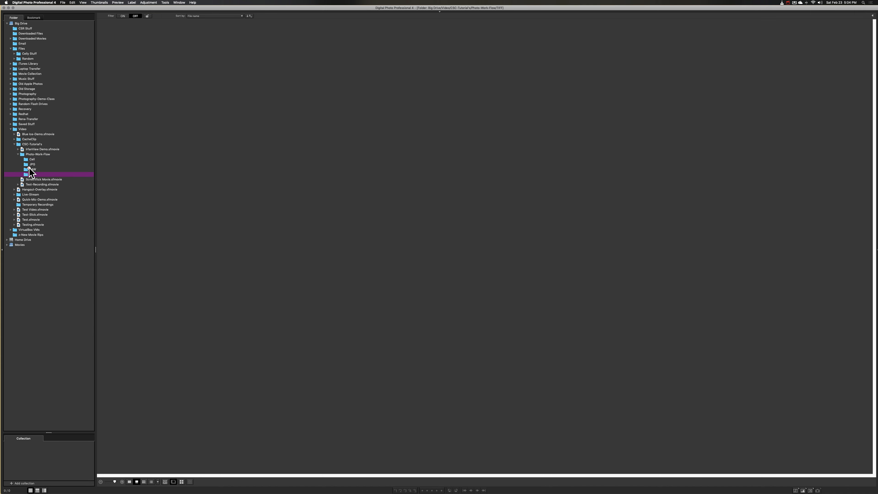
left_click(31, 169)
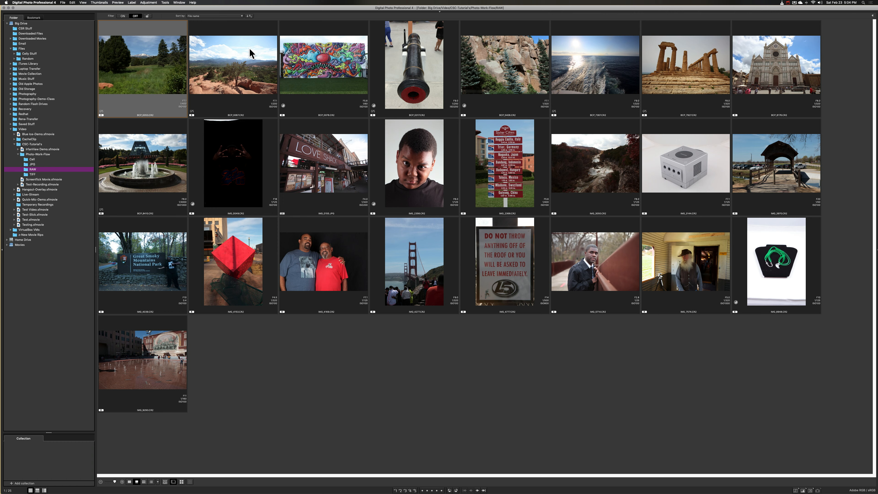
- Open the red rock landscape photo, darken its midtones with the gamma adjustment, and close the editing window
left_click(239, 77)
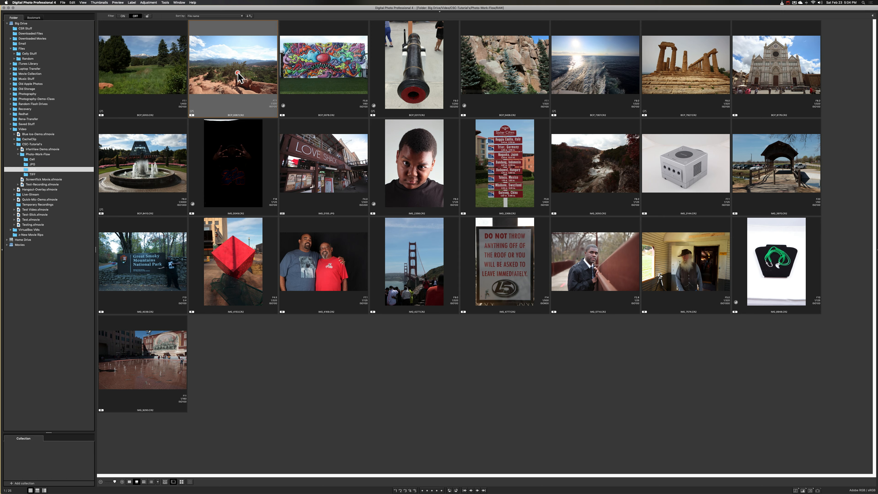
double_click(238, 76)
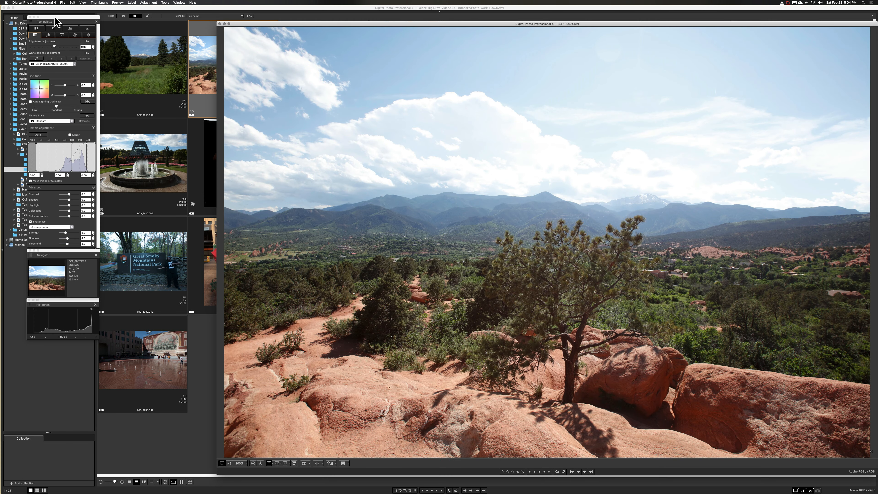
mouse_move(56, 18)
left_mouse_down()
mouse_move(155, 35)
mouse_move(53, 21)
left_mouse_up()
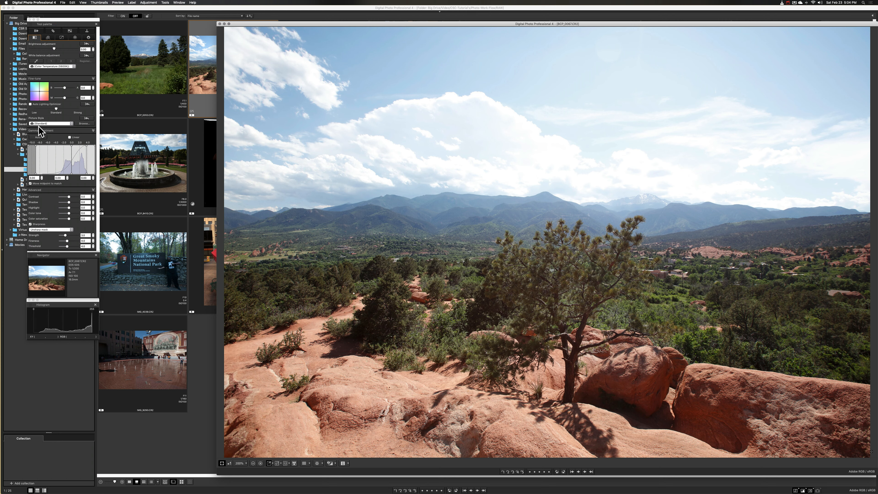
left_click(58, 66)
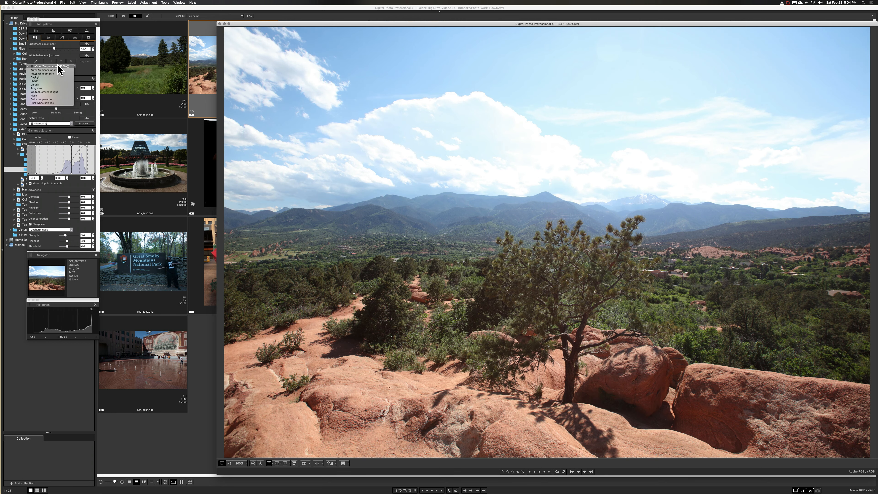
left_click(65, 54)
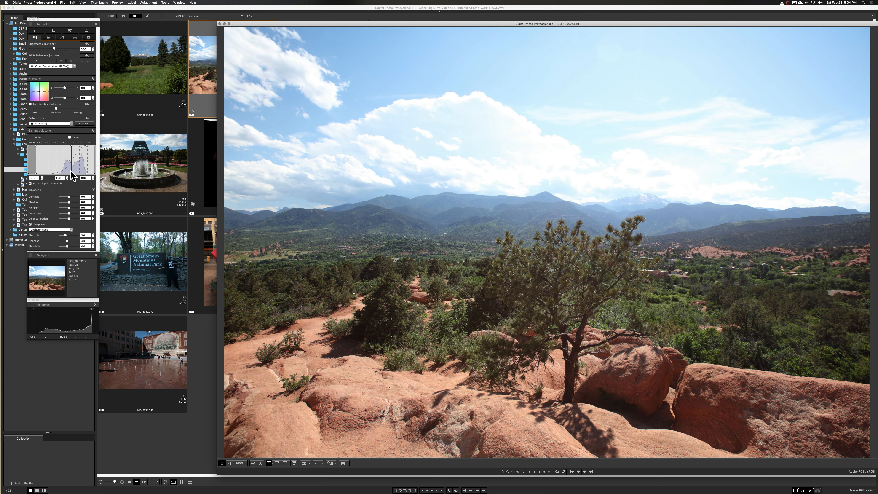
mouse_move(72, 163)
left_mouse_down()
mouse_move(46, 165)
mouse_move(81, 172)
mouse_move(72, 172)
left_mouse_up()
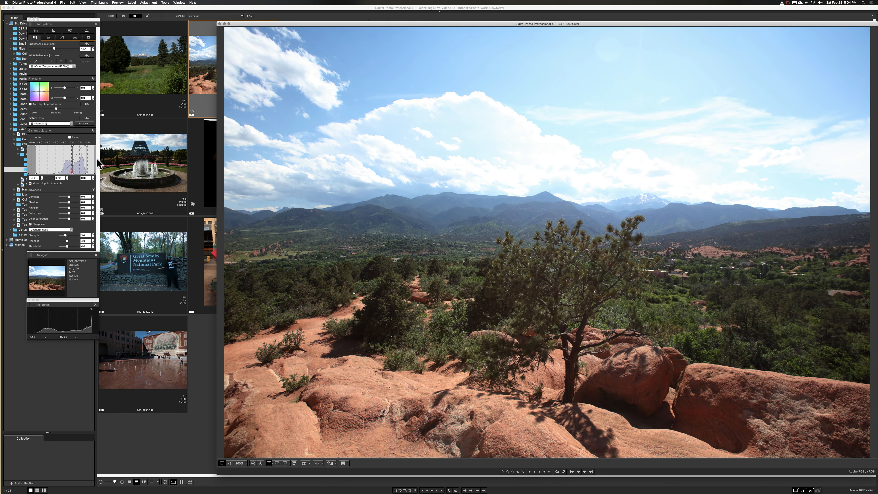
left_click(220, 23)
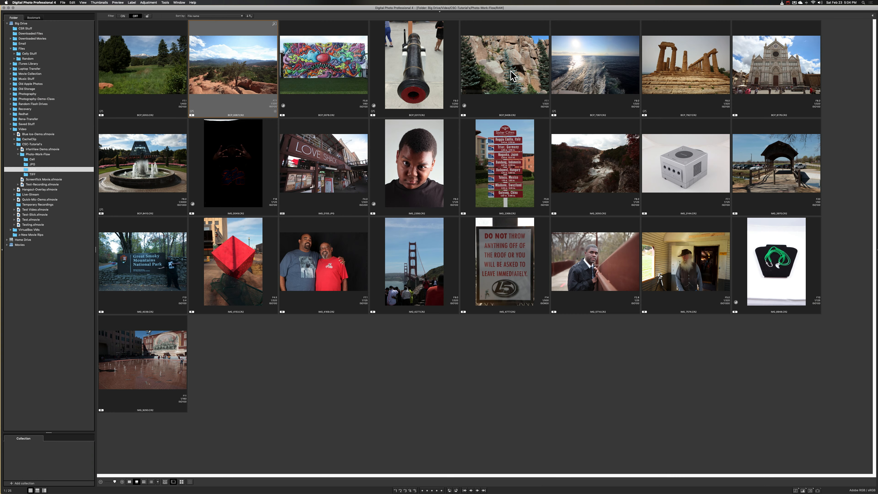
- Open the temple ruins photo, lower the gamma highlight limit and move the midpoint to darken the midtones, and close the editing window
double_click(676, 74)
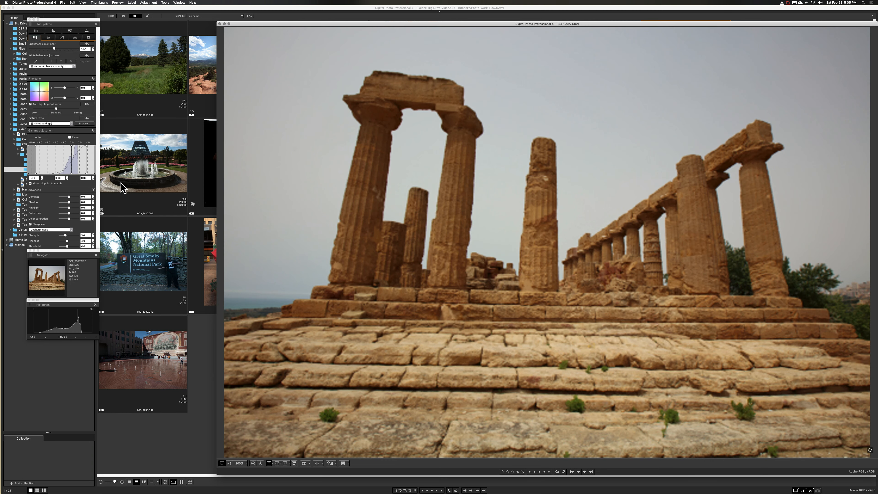
left_click(85, 174)
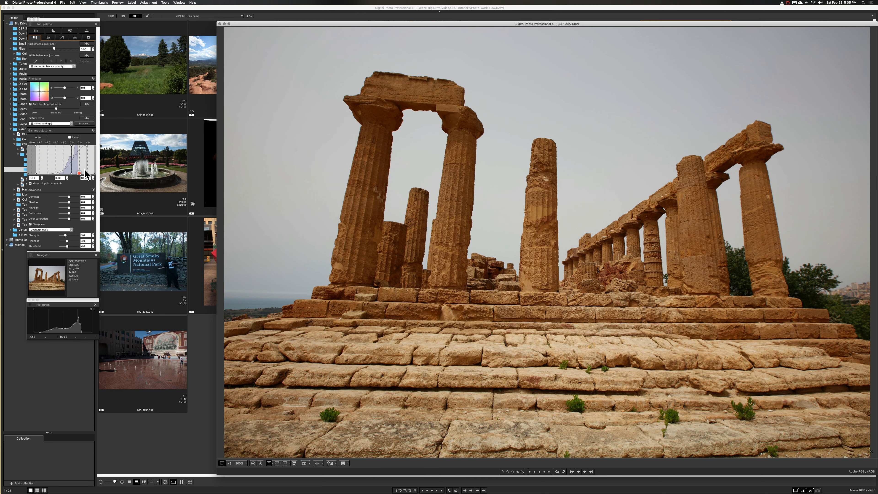
left_click_drag(85, 169, 81, 168)
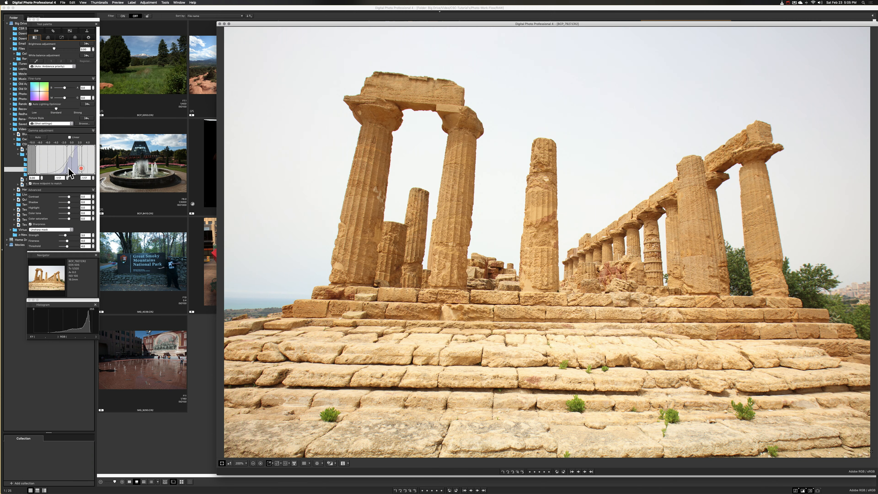
left_click_drag(67, 168, 71, 168)
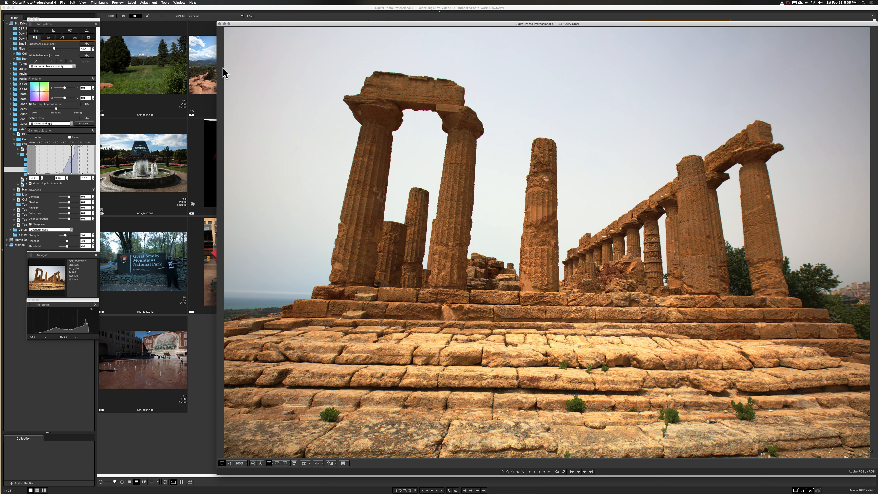
left_click(219, 23)
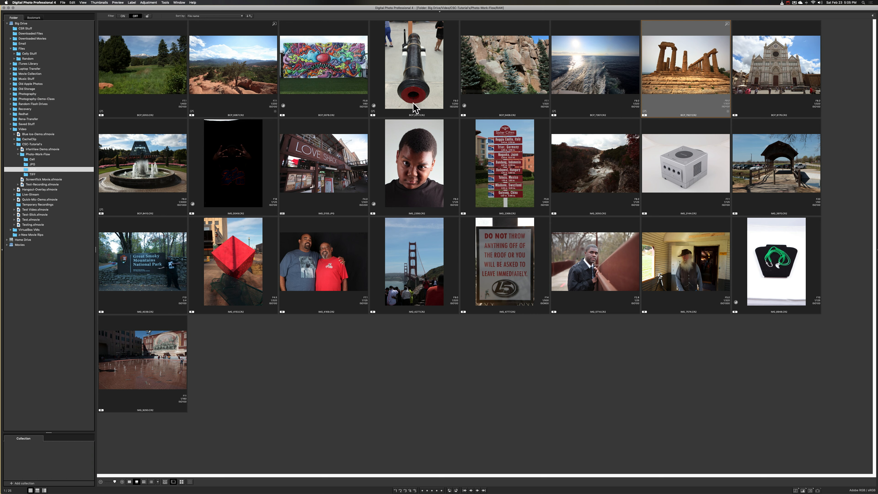
- Label the edited temple ruins photo with check mark1
left_click(242, 108)
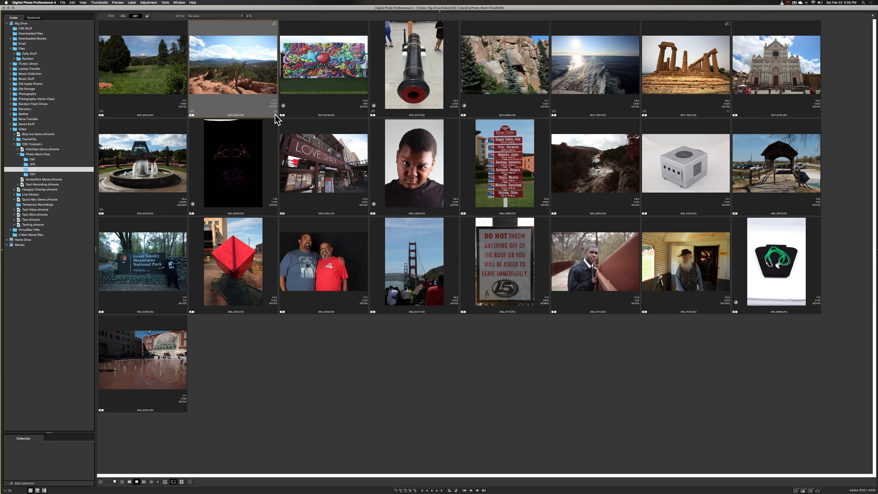
left_click(330, 107)
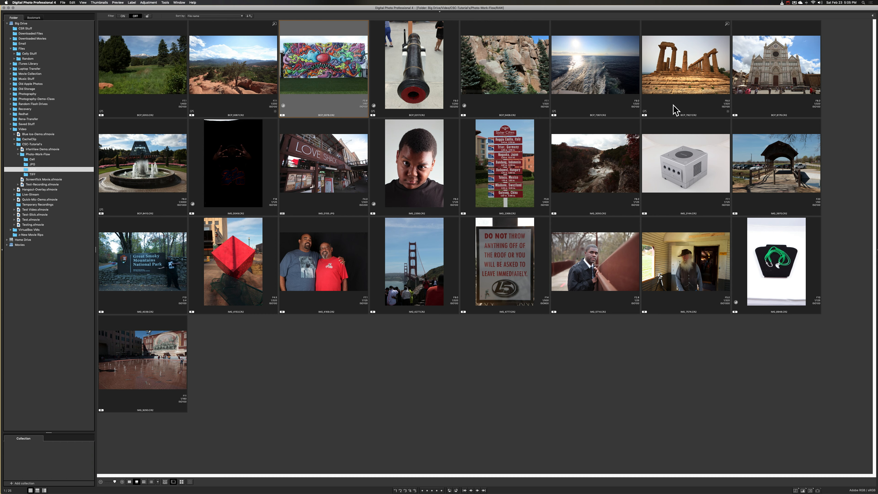
left_click(692, 108)
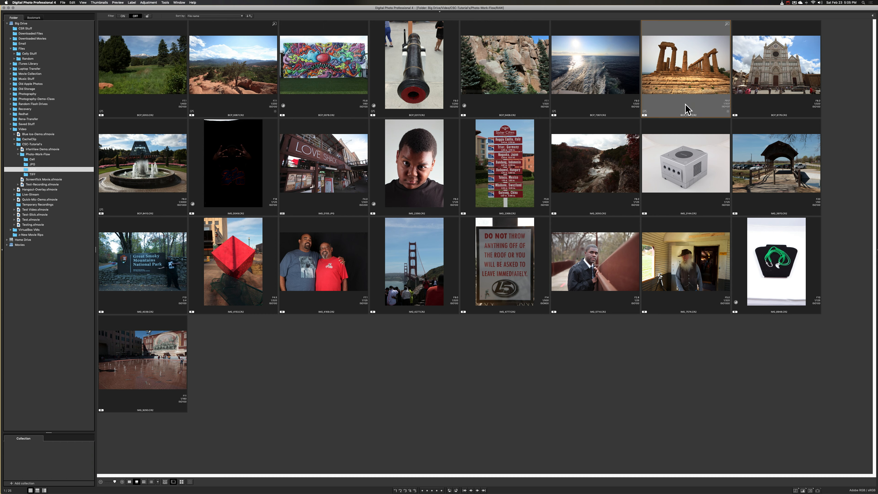
right_click(685, 105)
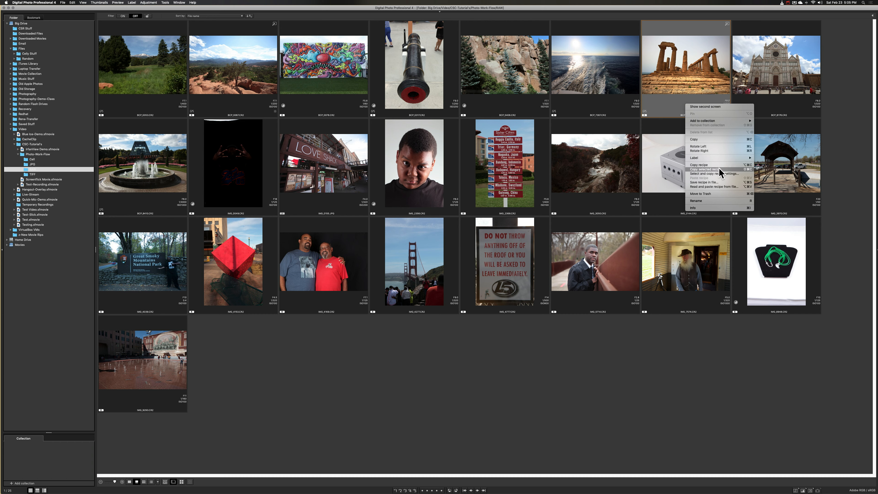
mouse_move(720, 159)
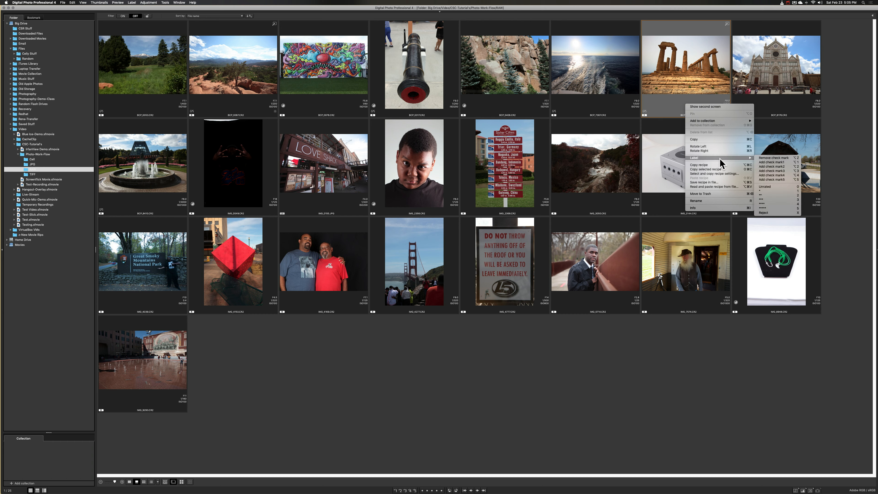
left_click(776, 163)
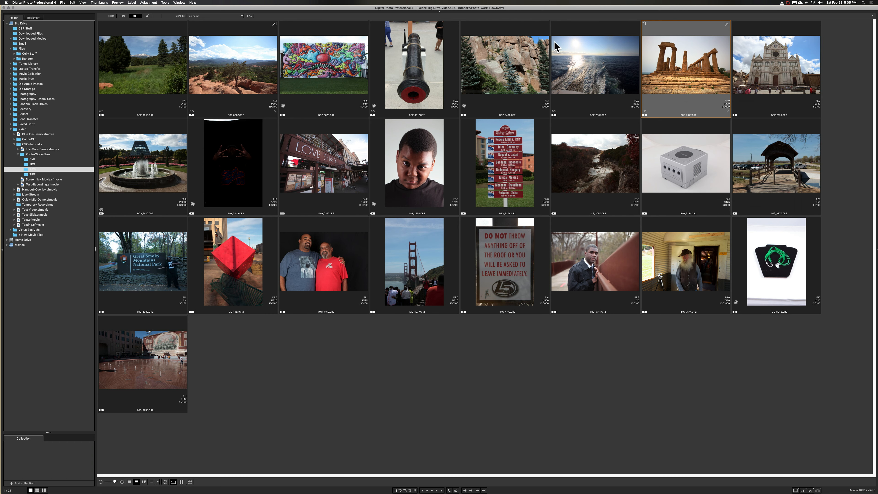
- Label the edited red rock landscape photo with check mark1
right_click(240, 30)
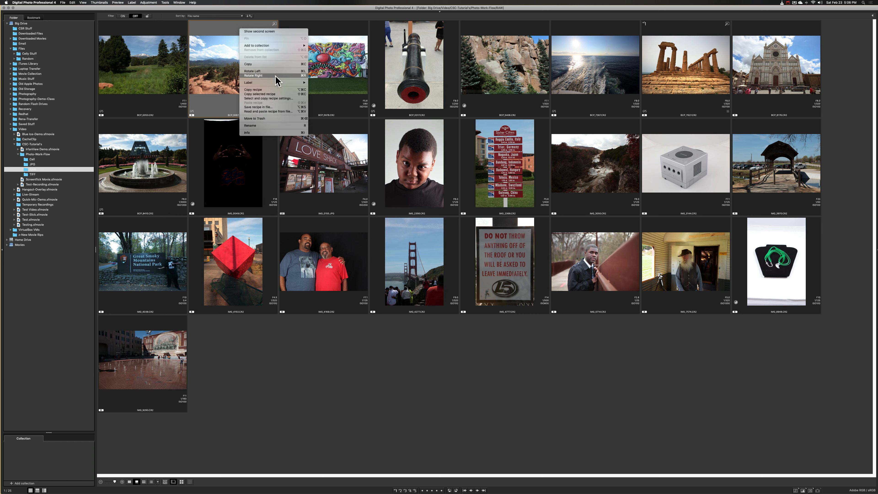
mouse_move(283, 83)
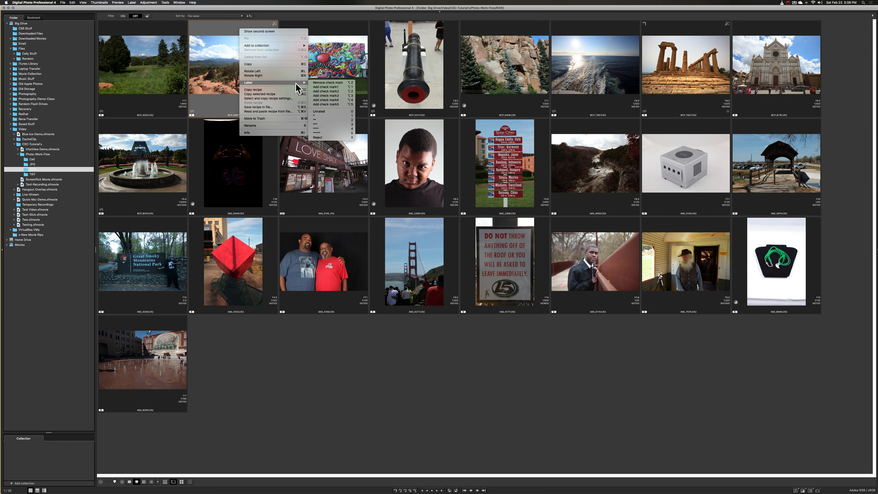
left_click(325, 87)
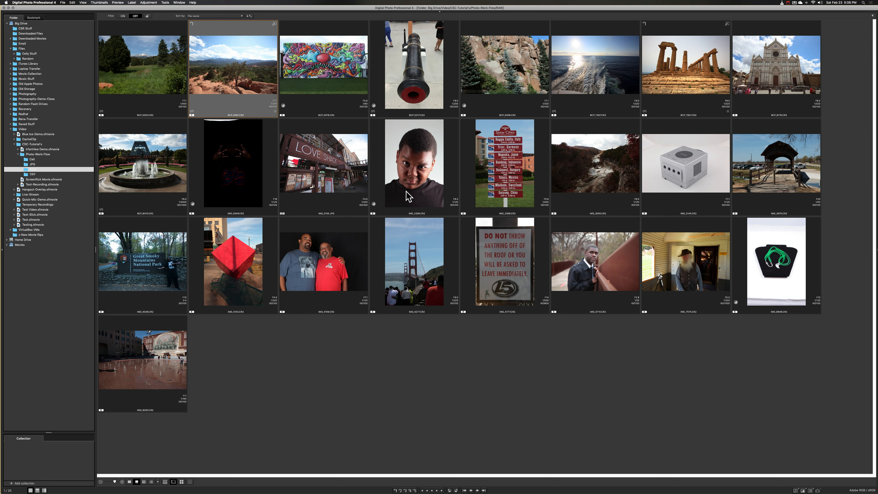
- Open the Sister Cities sign photo, darken its gamma midtones, reduce Shadow and Color tone, and close the editing window
double_click(520, 187)
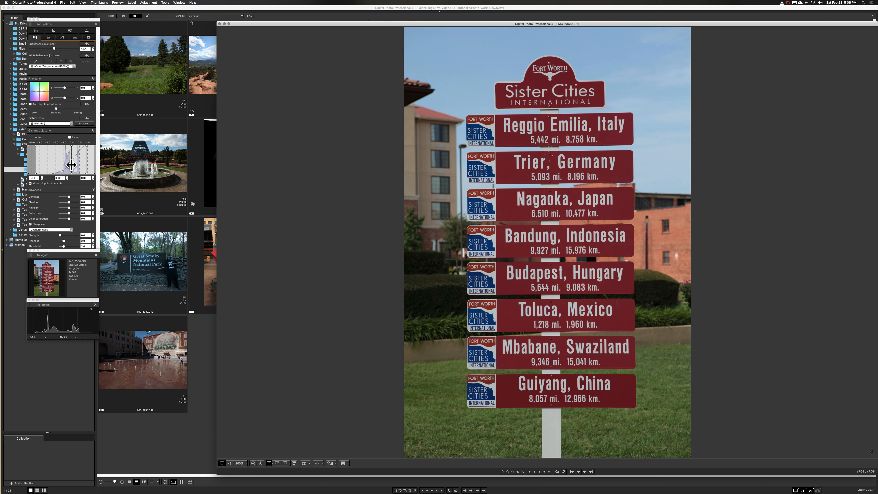
left_click(71, 165)
left_click_drag(76, 170, 78, 169)
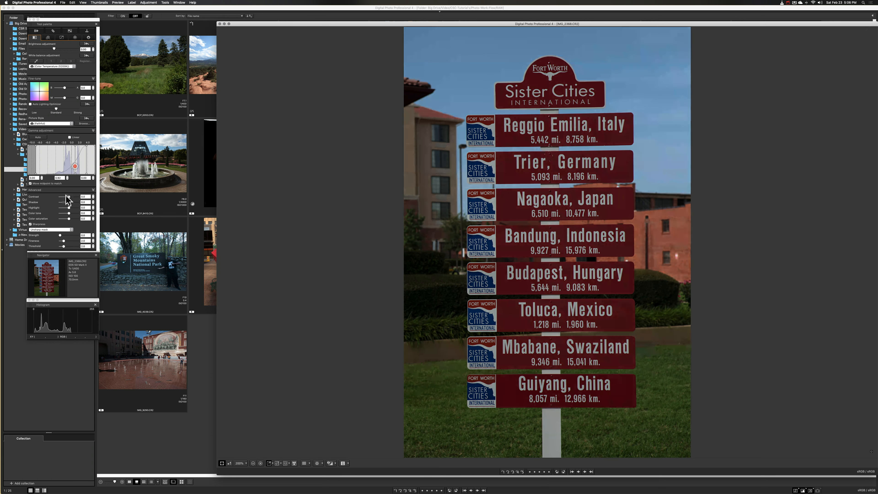
left_click_drag(69, 203, 63, 214)
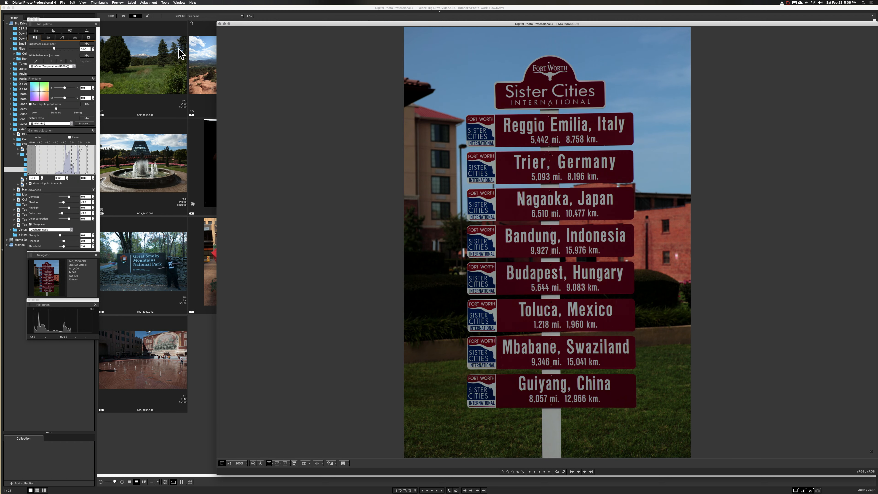
left_click(219, 24)
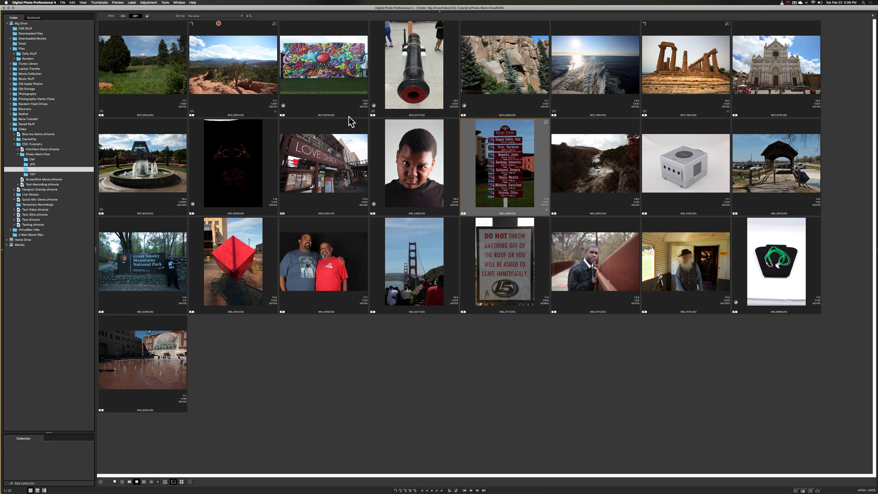
- Label the edited Sister Cities sign photo with check mark2
right_click(472, 160)
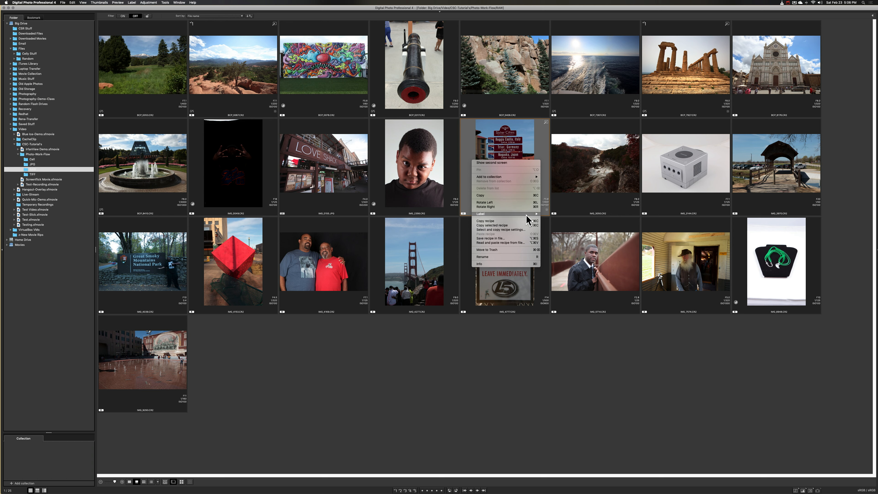
mouse_move(527, 215)
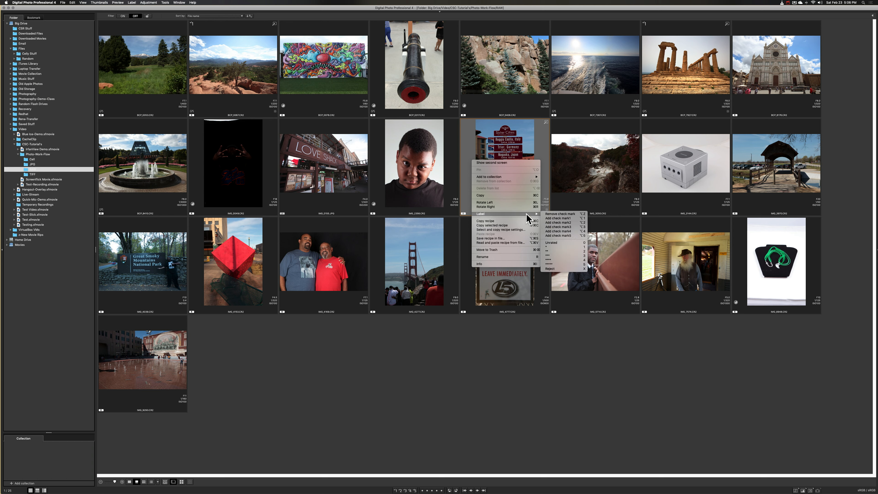
left_click(570, 223)
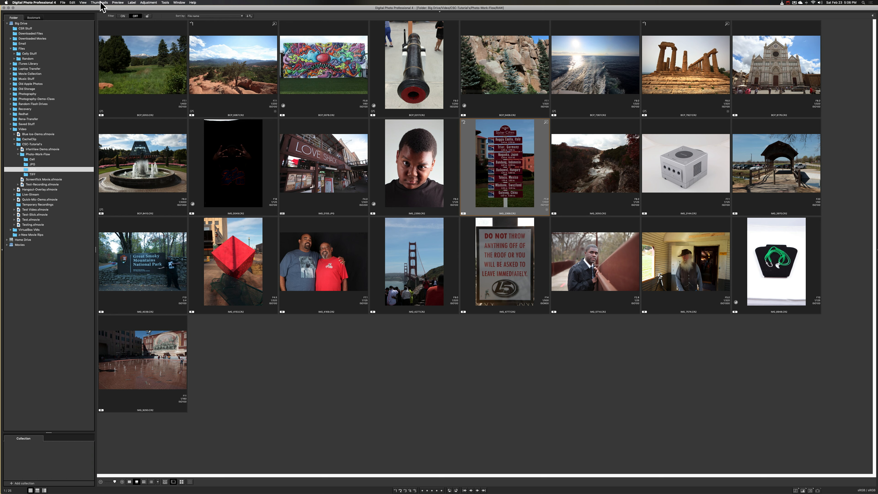
left_click(63, 3)
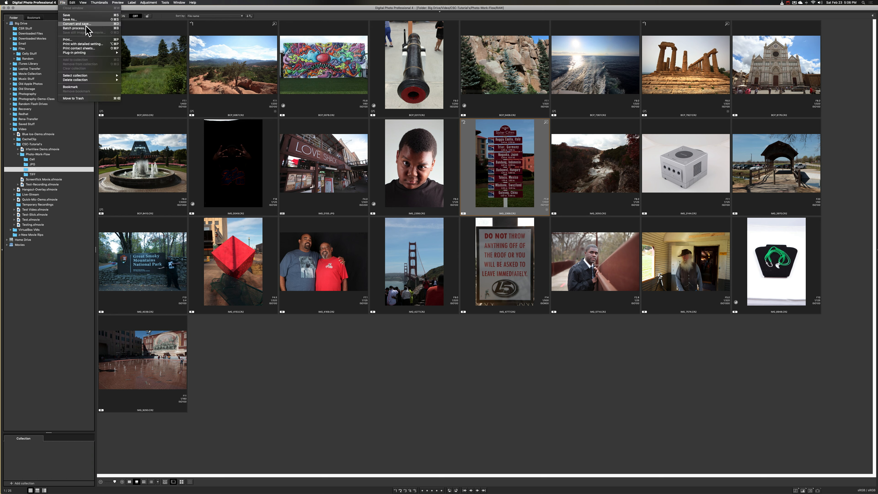
mouse_move(80, 76)
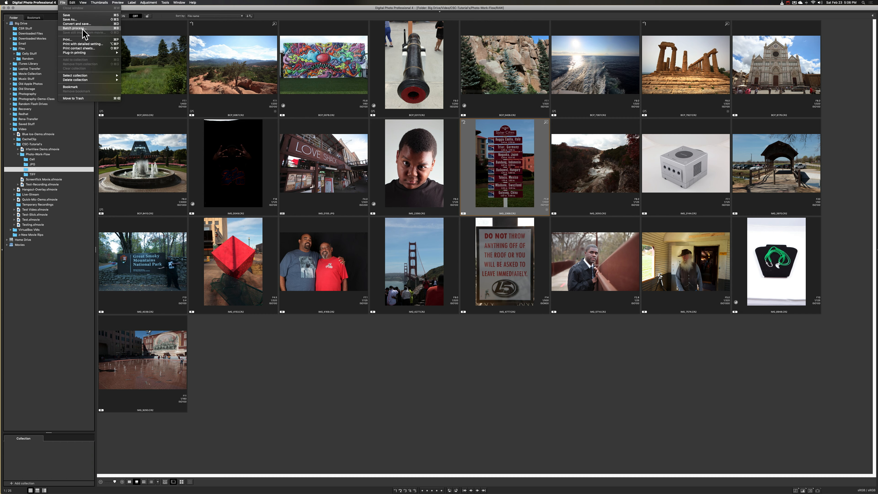
left_click(84, 32)
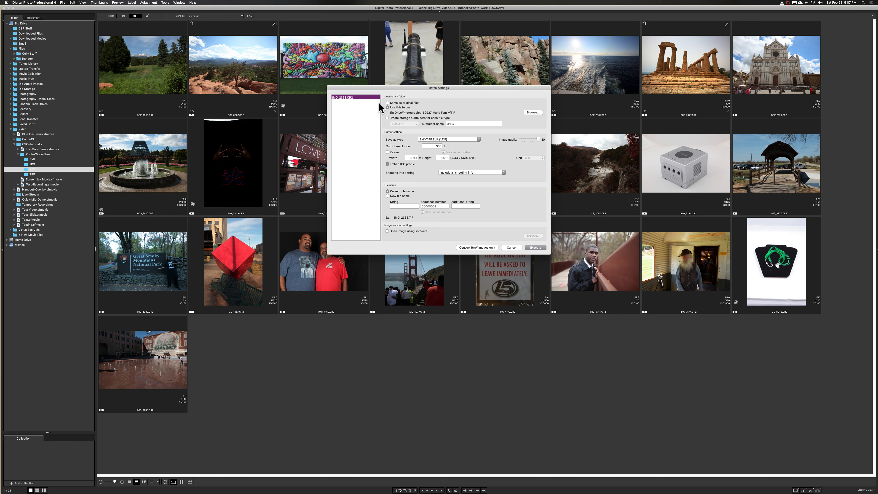
left_click(512, 248)
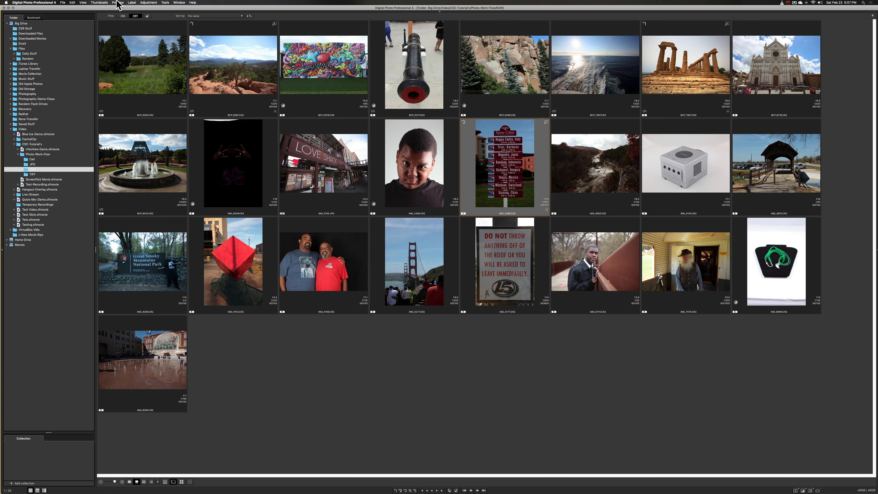
- Select only the images labelled with check mark1
left_click(84, 3)
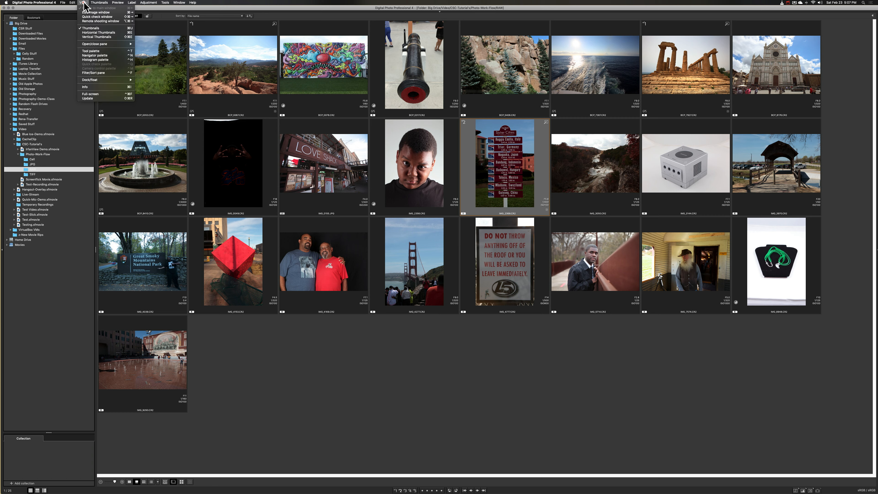
mouse_move(73, 3)
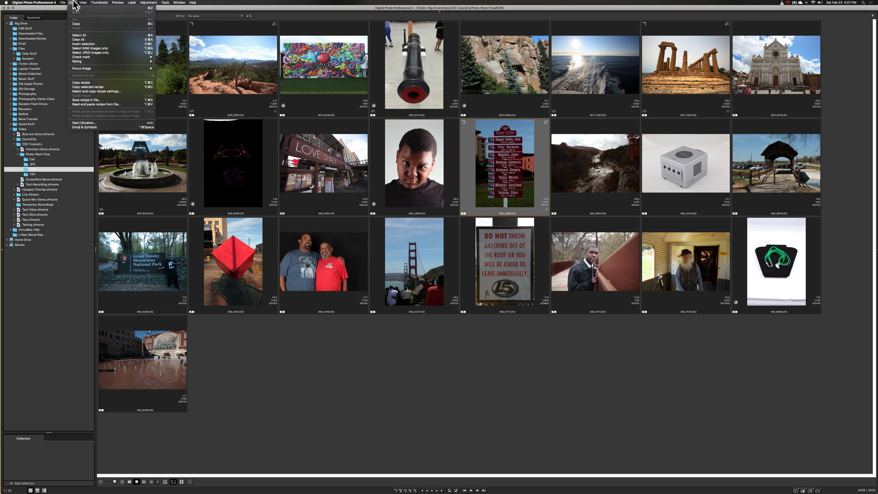
mouse_move(85, 58)
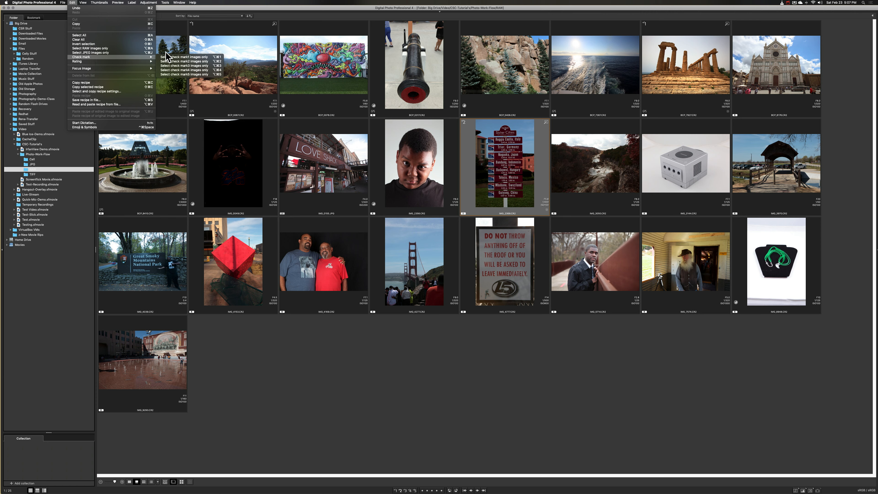
left_click(176, 57)
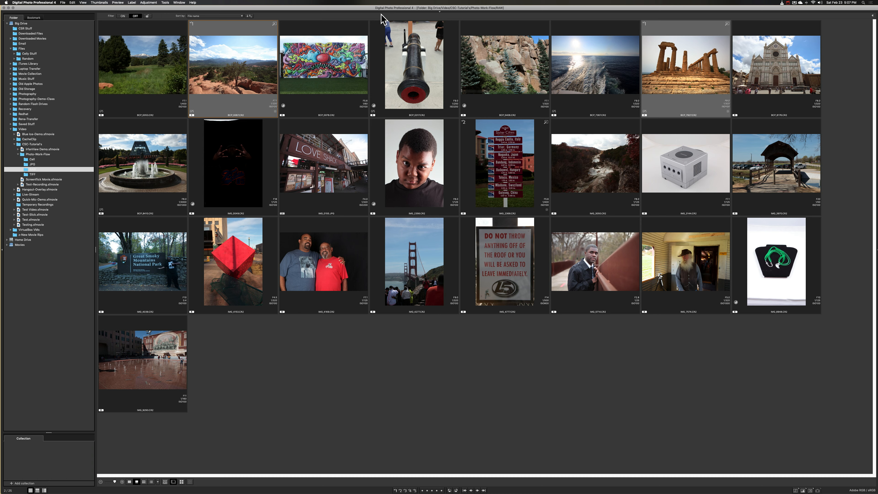
- Start a batch process for the selected photos and set its destination to the TIFF folder in Big Drive/Video/CSC-Tutorial's/Photo-Work-Flow
left_click(64, 3)
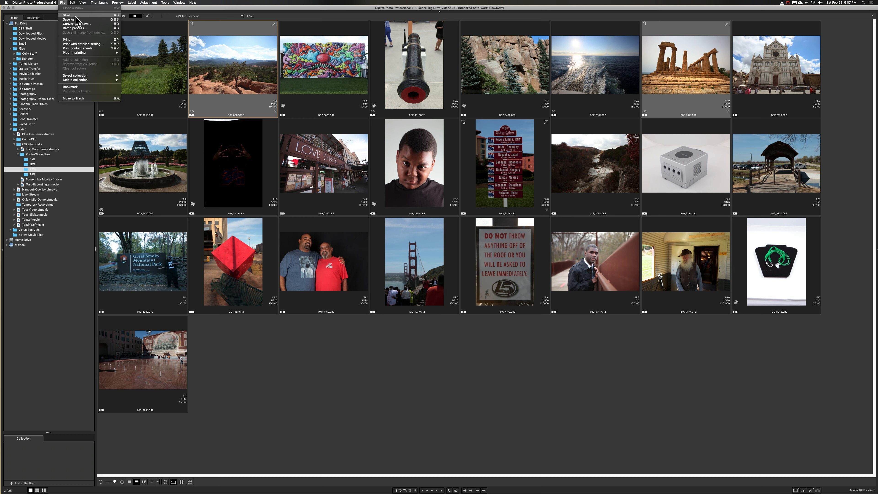
left_click(75, 28)
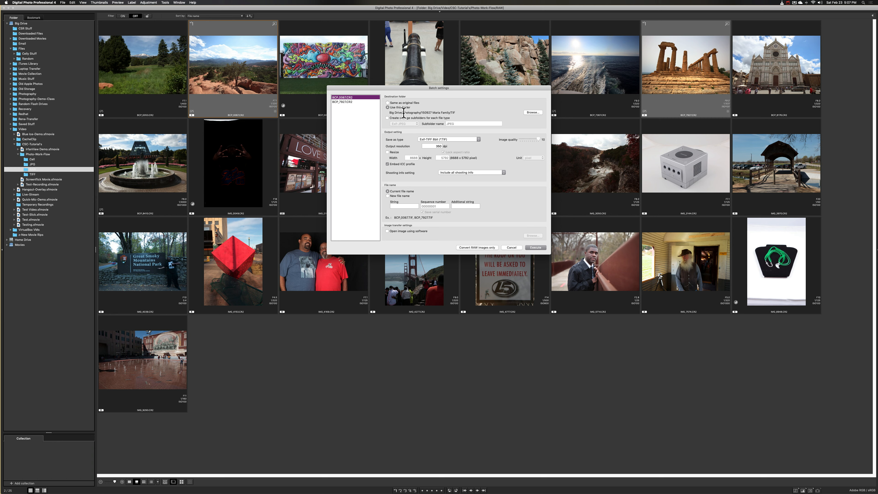
left_click(529, 113)
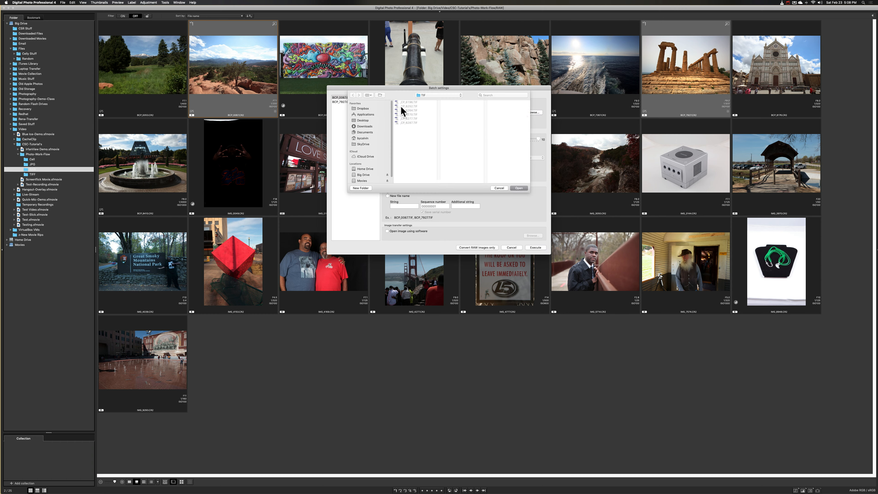
left_click(446, 94)
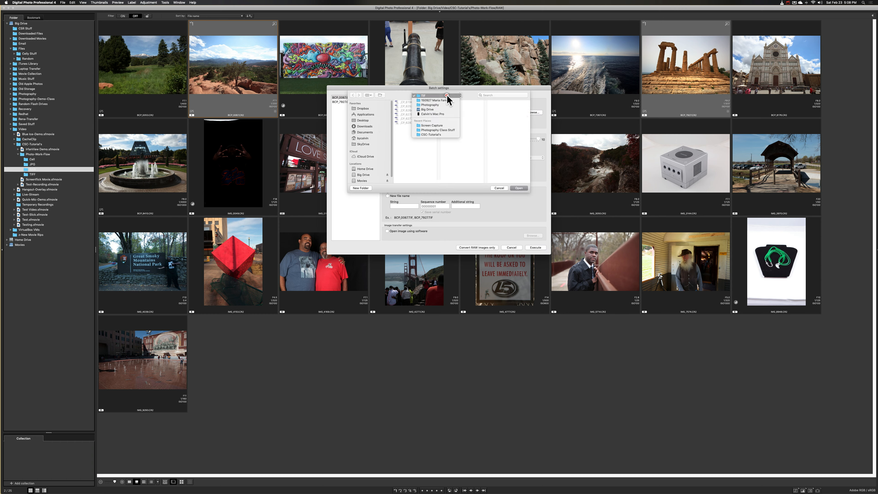
left_click(439, 109)
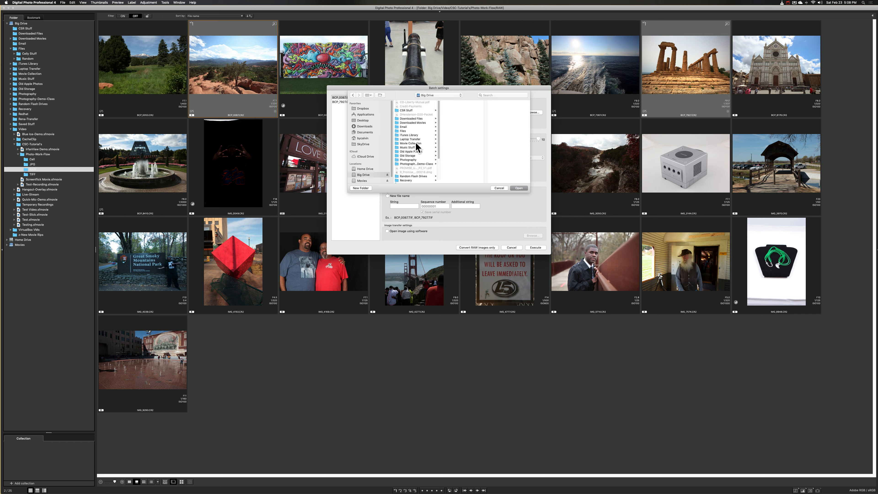
scroll(414, 162, "down", 3)
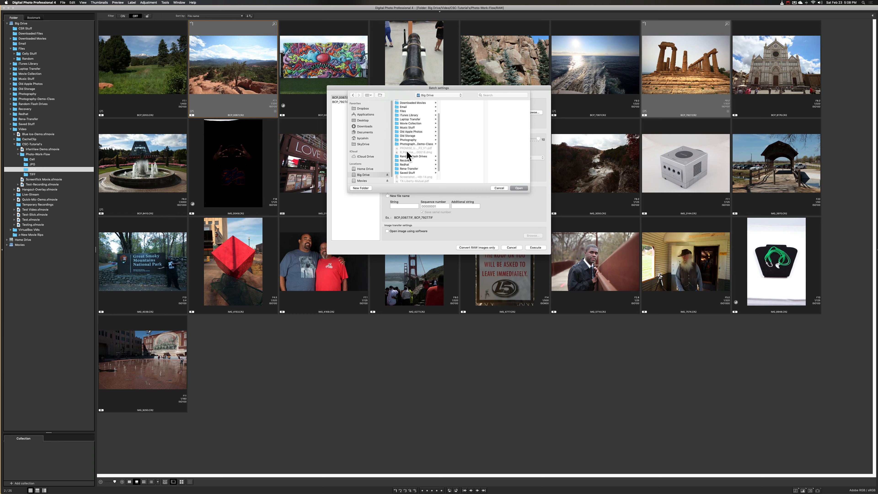
scroll(408, 153, "down", 2)
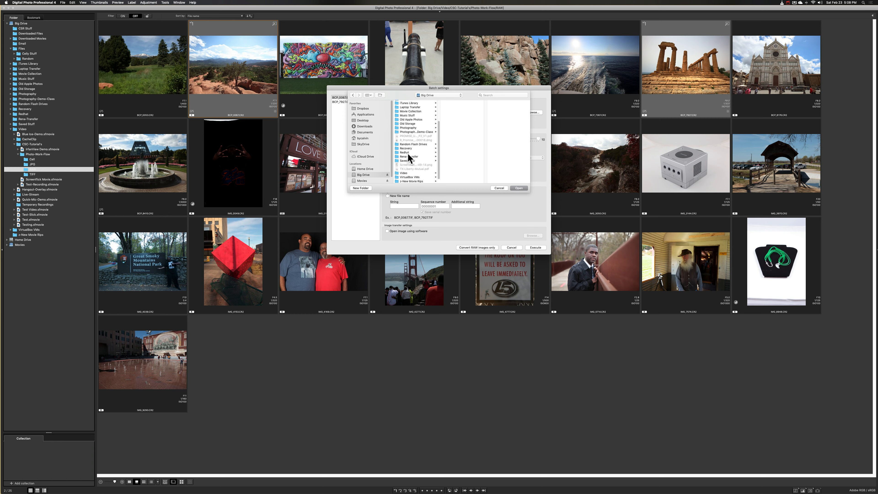
left_click(404, 173)
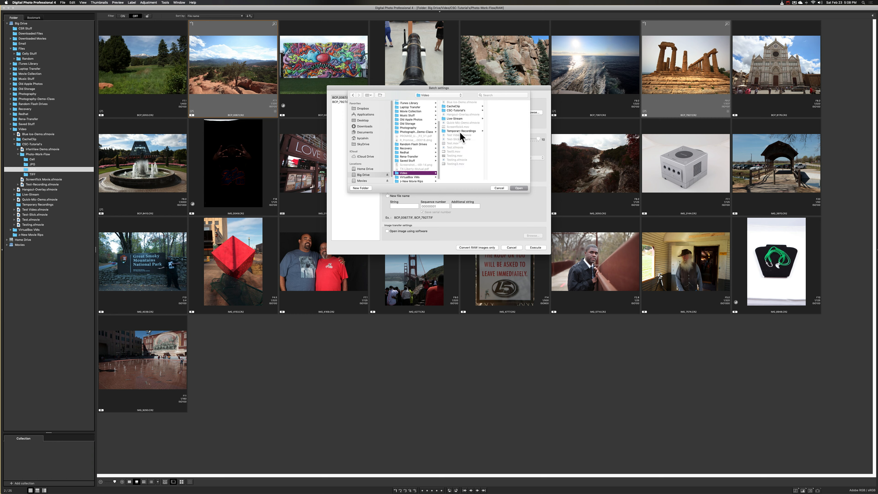
left_click(462, 110)
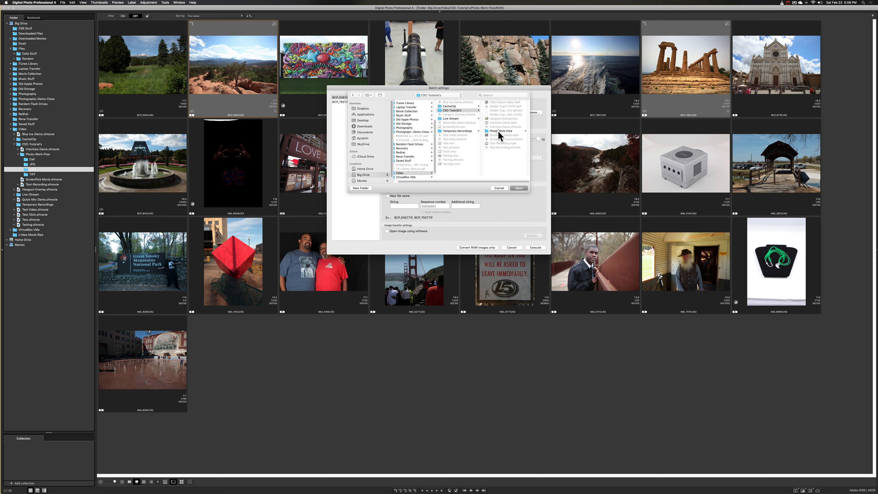
left_click(499, 132)
left_click(494, 114)
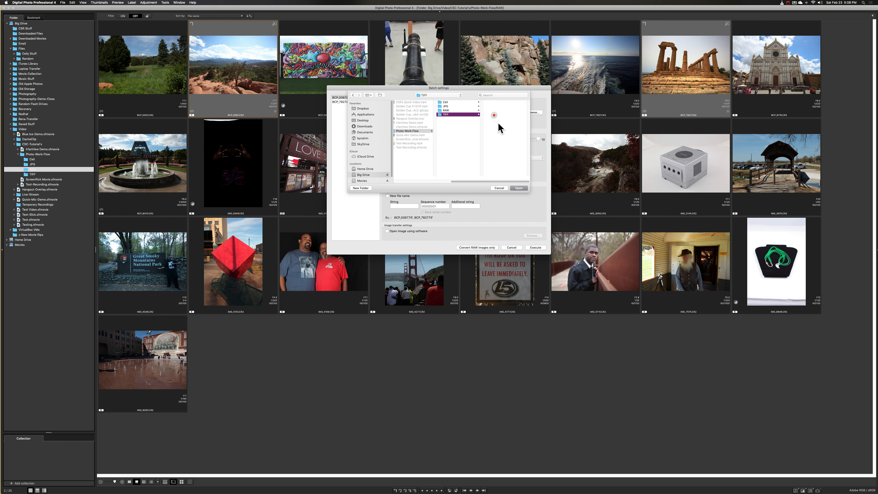
left_click(520, 187)
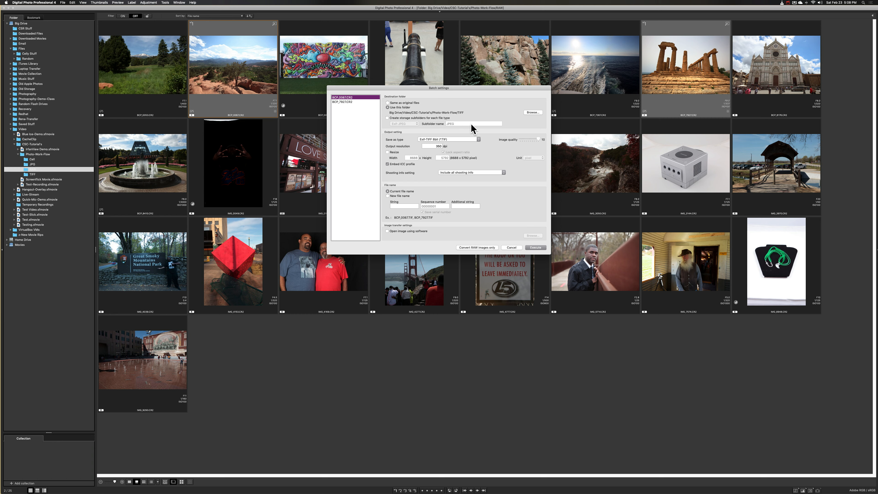
- Run the batch conversion with Exif-TIFF 8bit output and all shooting info included, and exit the batch dialog when it finishes
left_click(449, 139)
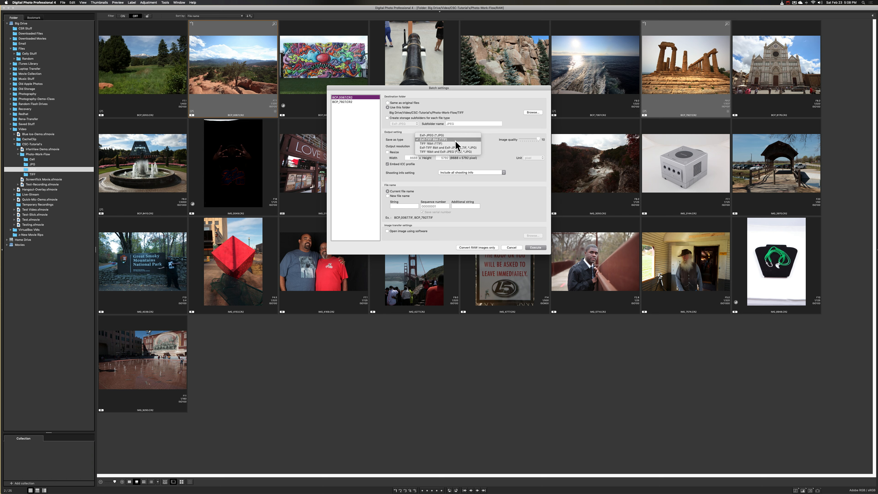
left_click(489, 131)
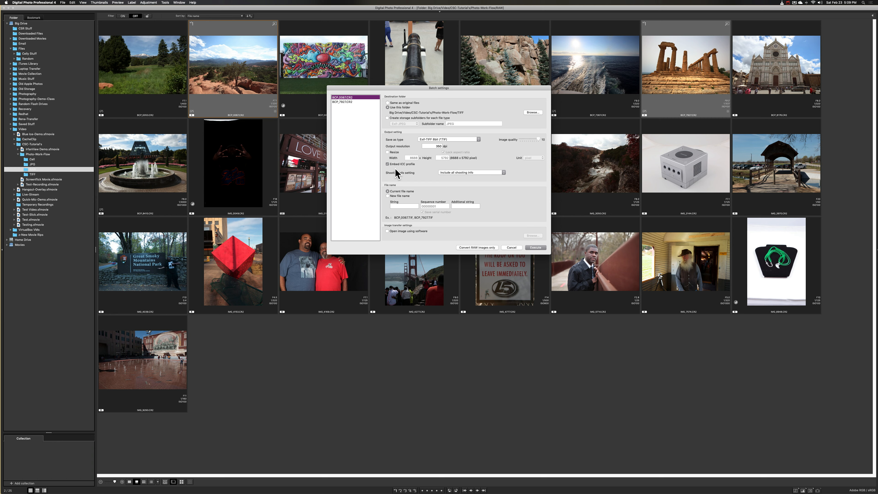
left_click(455, 173)
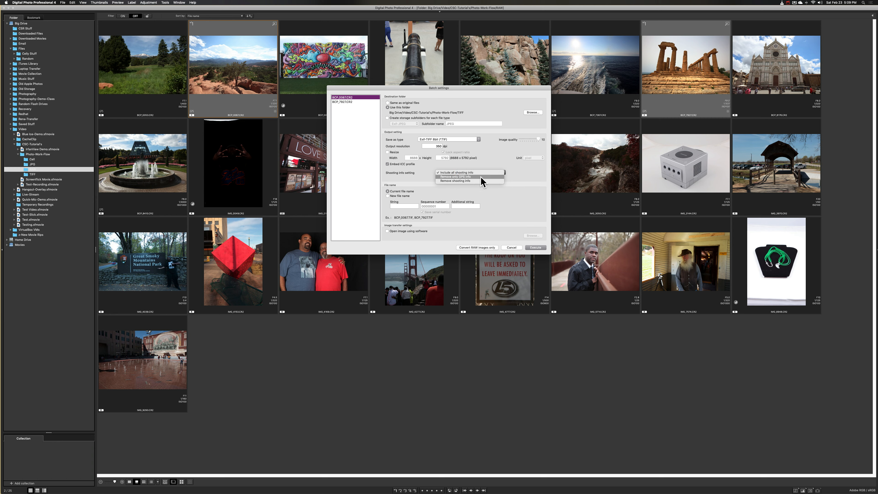
left_click(404, 175)
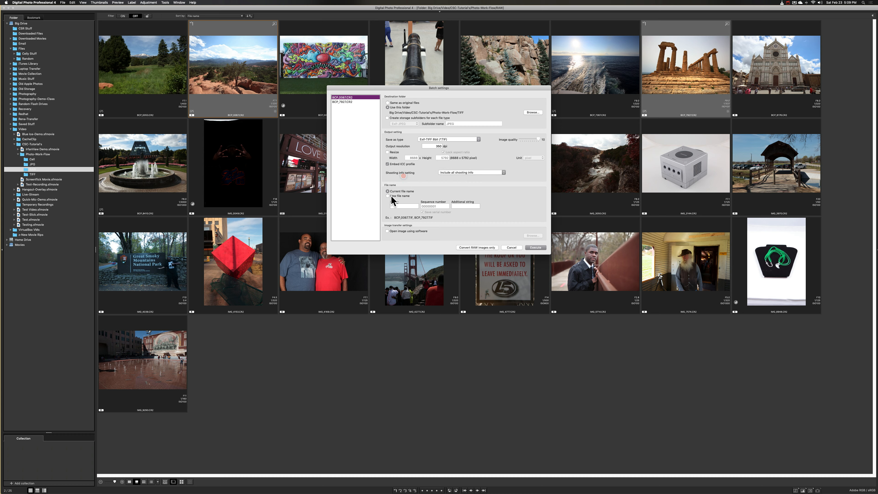
left_click(535, 248)
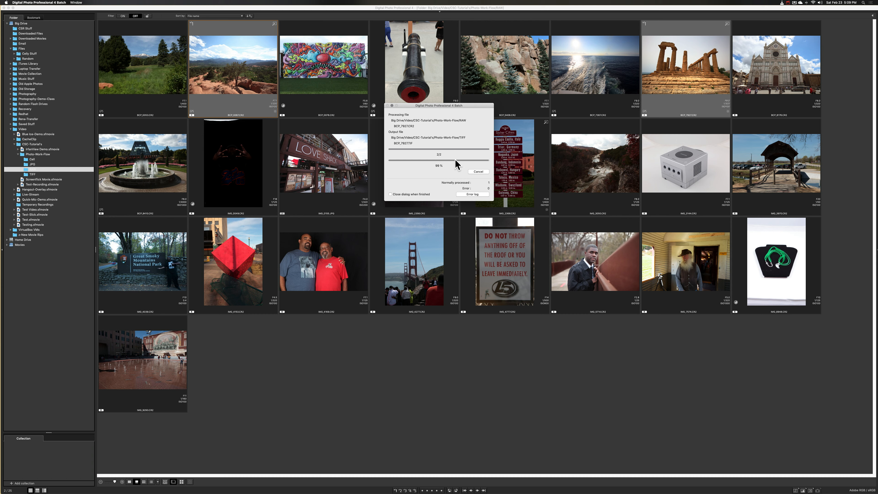
left_click(469, 194)
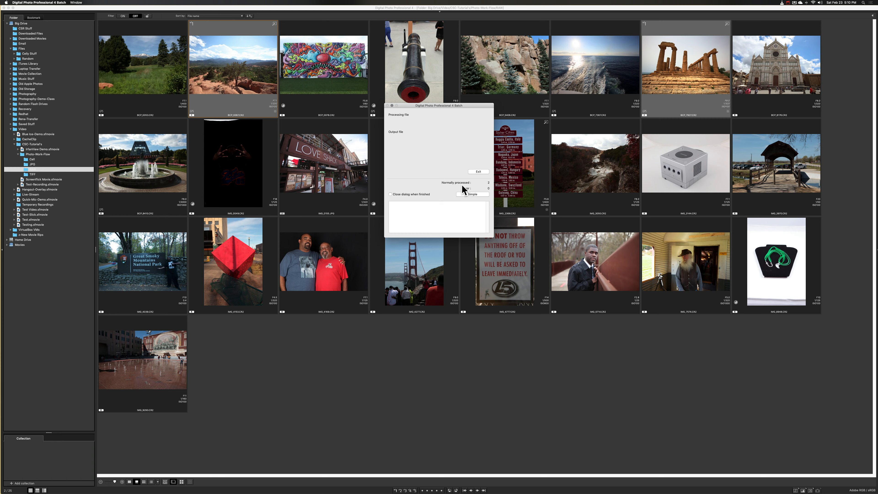
left_click(479, 172)
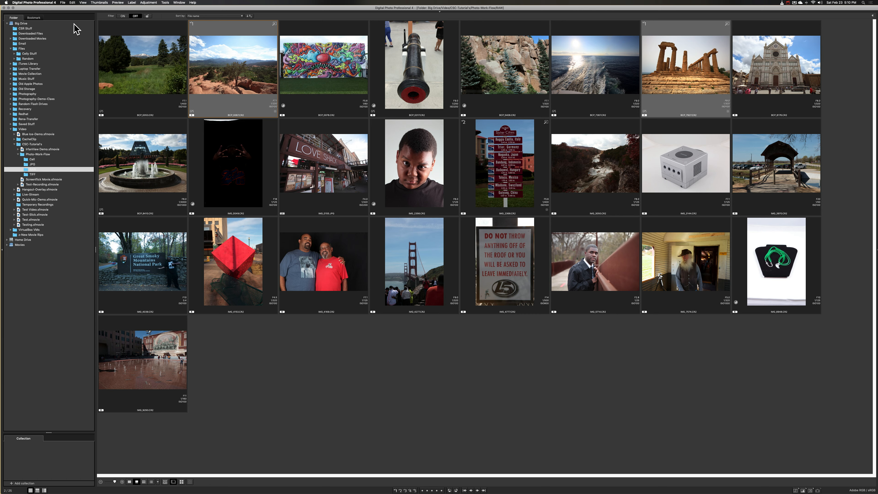
- Switch to the TIFF folder in Finder and open the converted temple ruins image with Adobe Photoshop CS6
left_click(8, 7)
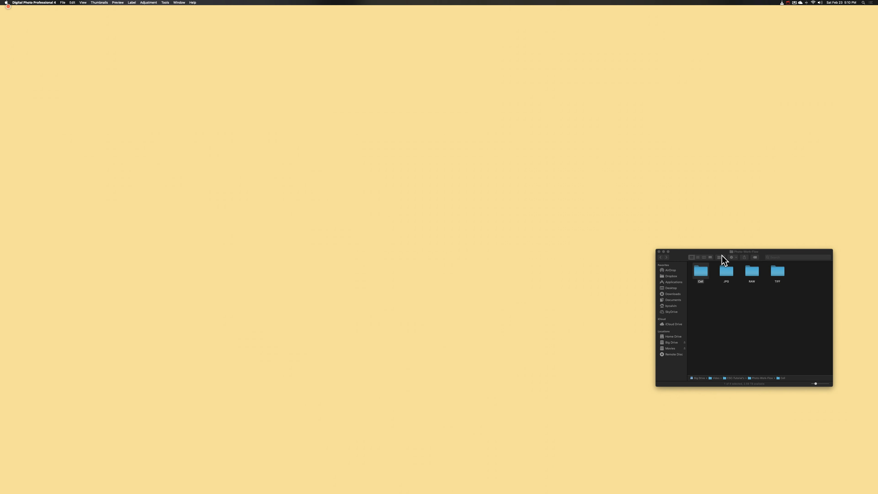
double_click(773, 272)
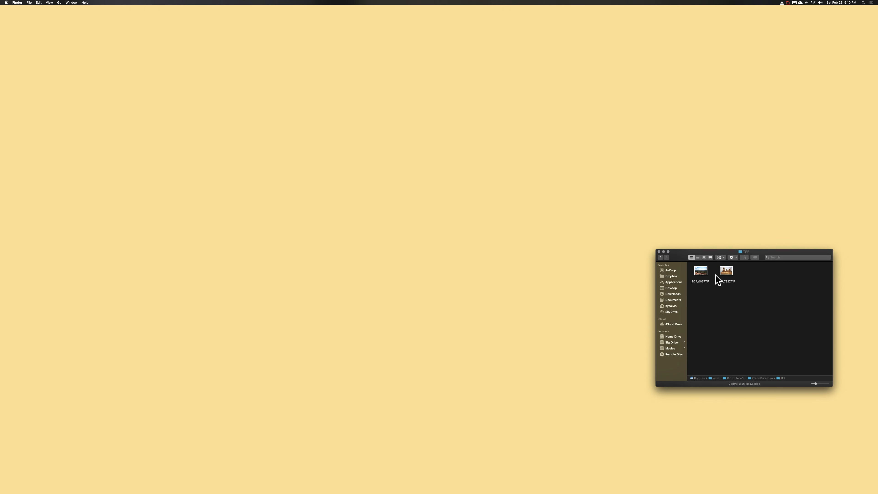
right_click(727, 272)
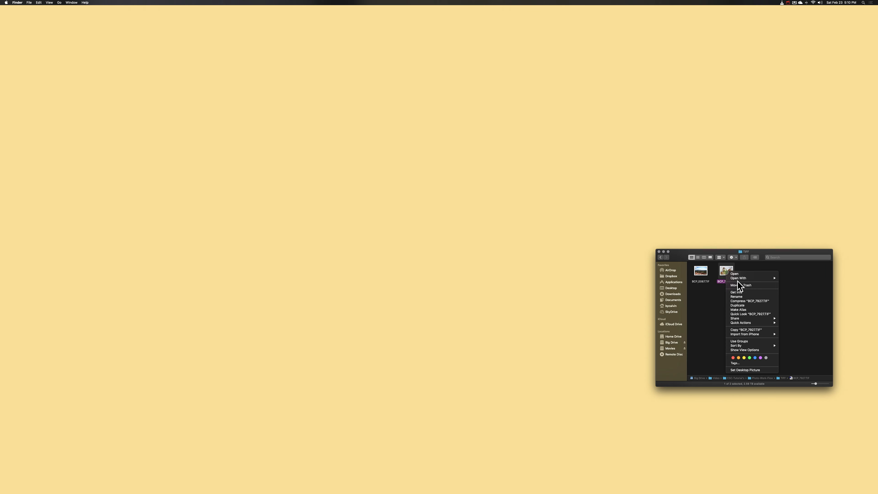
mouse_move(738, 279)
left_click(801, 286)
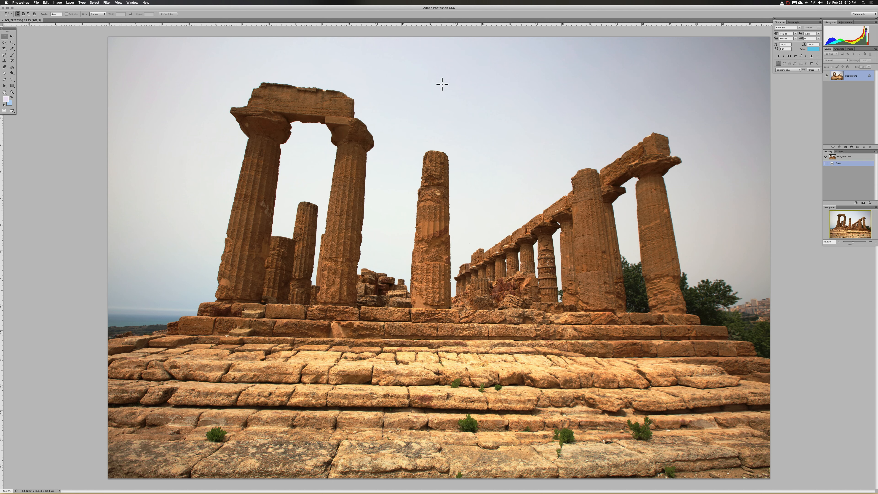
- Crop the temple ruins image to the columns and upper steps, starting from a rectangular selection and extending the crop frame
left_click_drag(291, 75, 529, 255)
left_click_drag(388, 155, 532, 256)
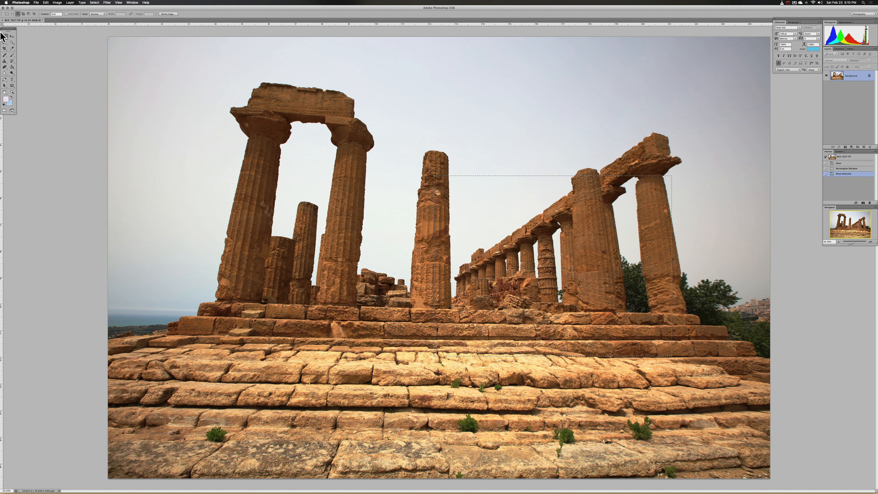
left_click(5, 48)
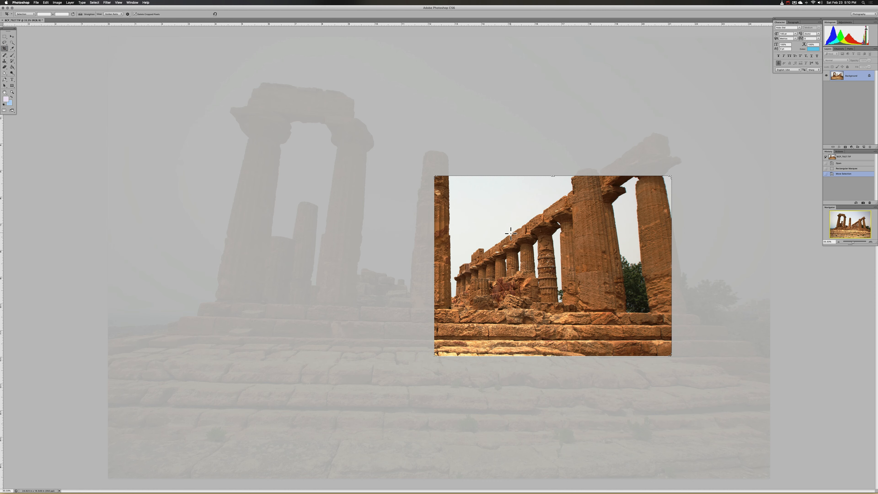
left_click(436, 176)
left_click_drag(436, 176, 311, 123)
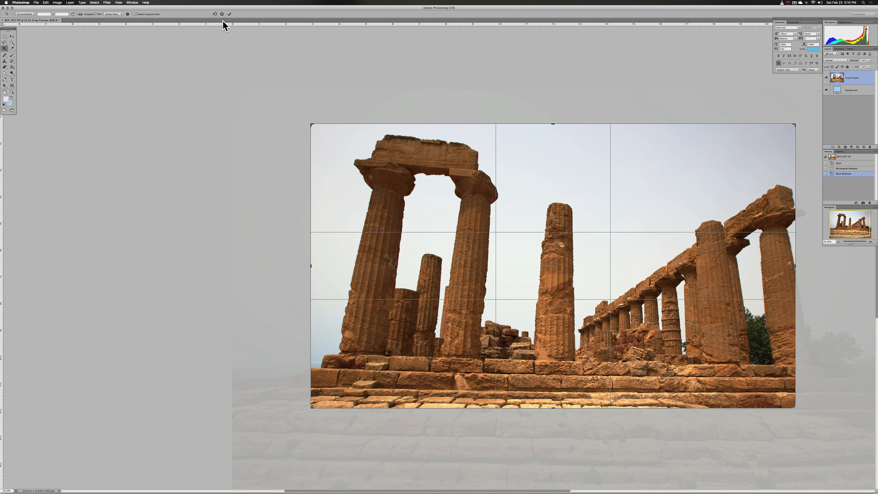
left_click(229, 14)
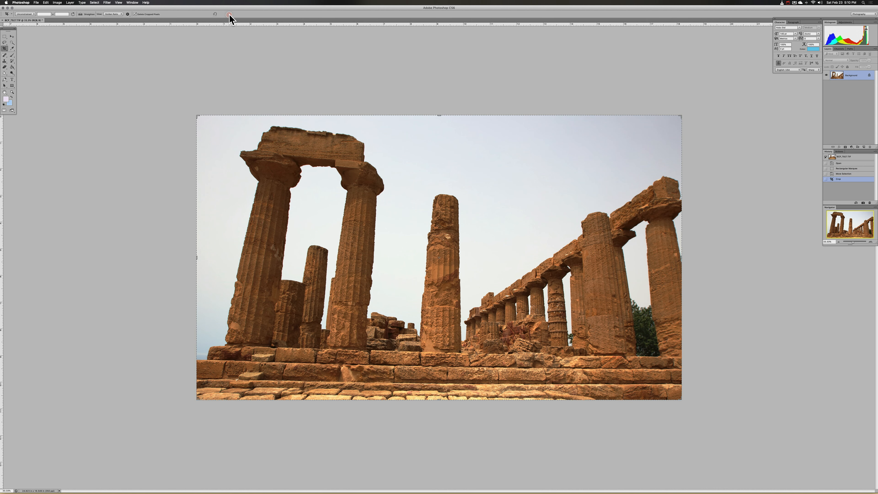
- Save the cropped temple image under a new name with _edit appended, as a TIFF without image compression in the TIFF folder
left_click(36, 3)
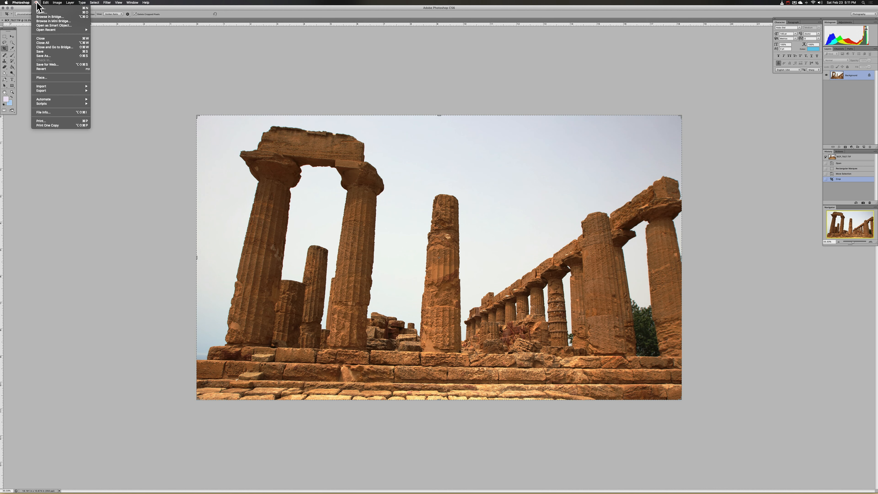
left_click(46, 56)
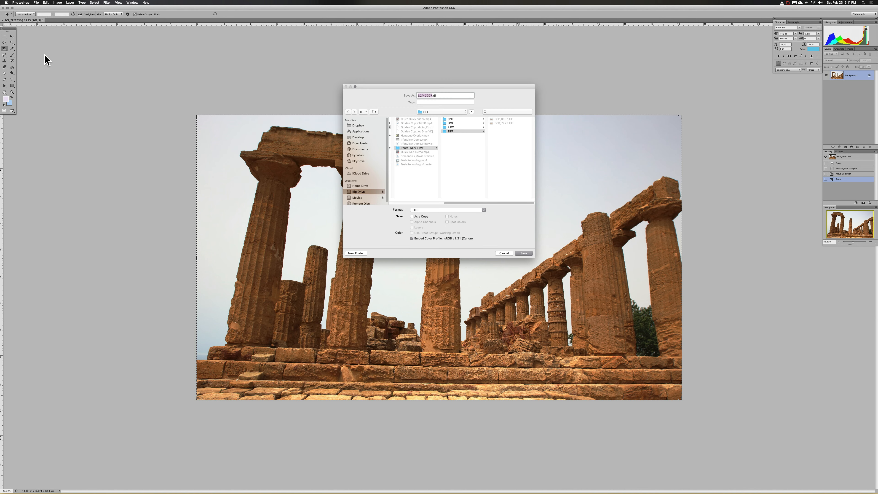
key("Right")
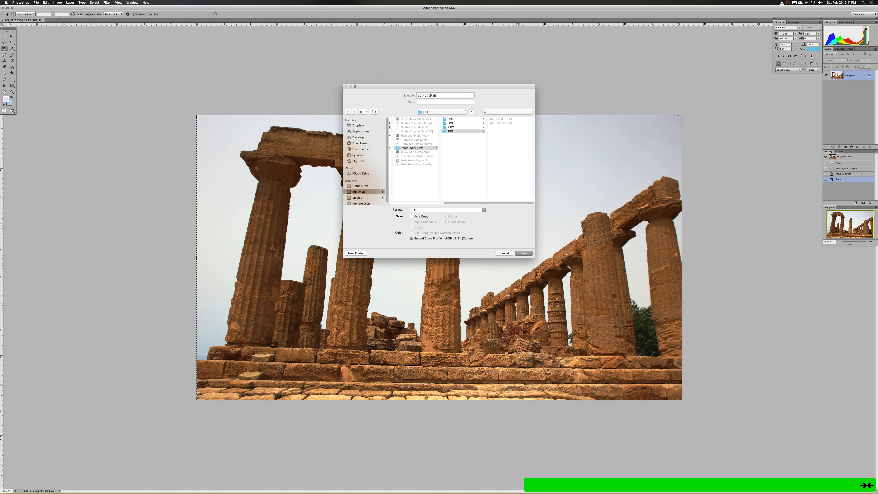
key("Right")
type("_edit")
left_click(524, 253)
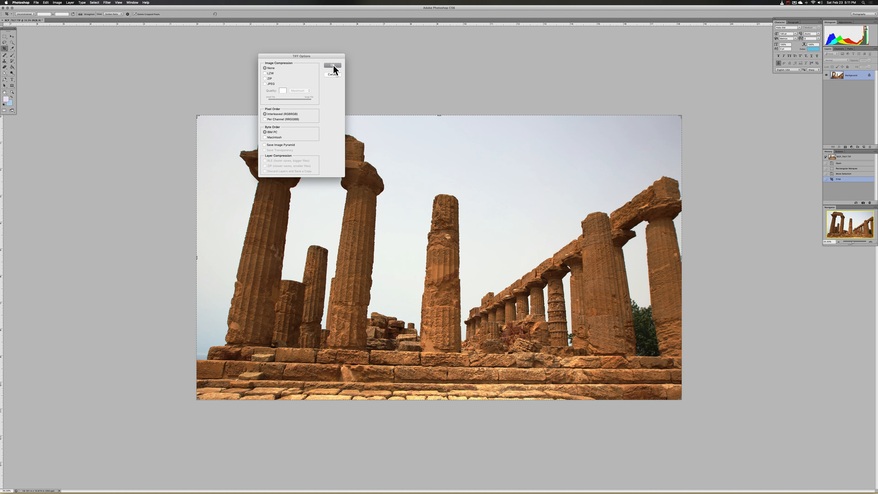
left_click(332, 65)
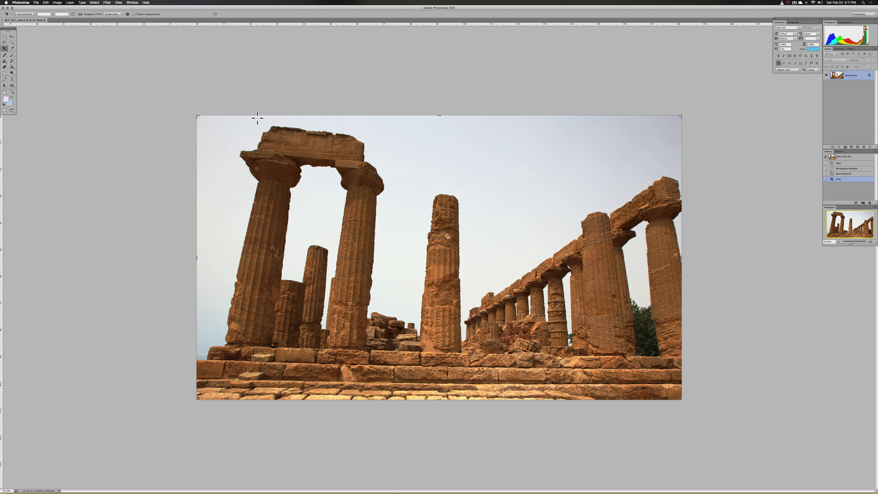
- Save the edited temple image as a High quality baseline standard JPEG in the TIFF folder, and close the document
left_click(45, 3)
mouse_move(36, 3)
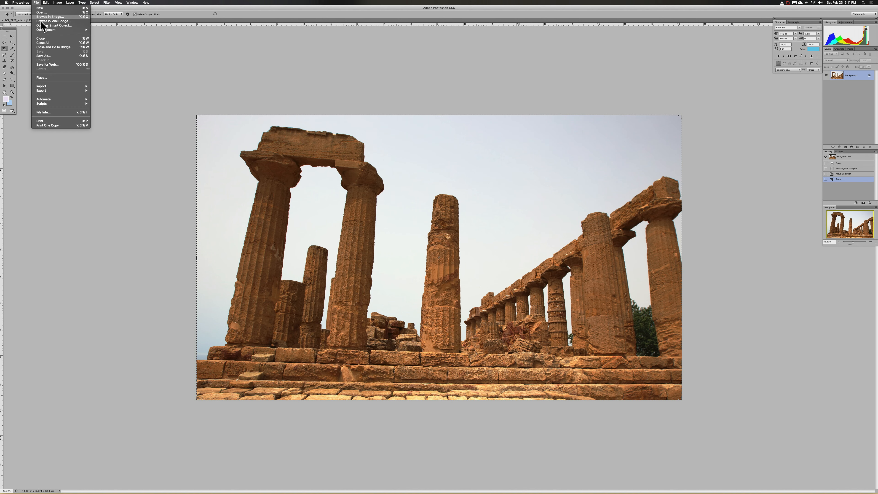
left_click(51, 56)
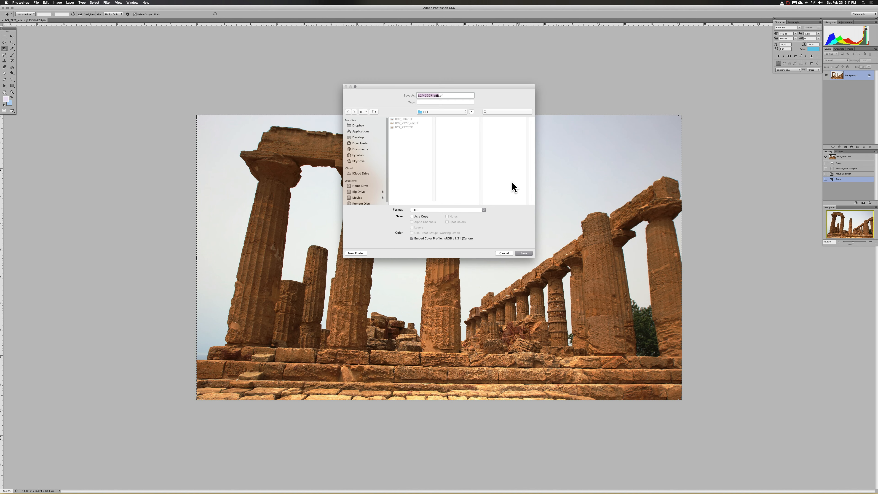
left_click(451, 209)
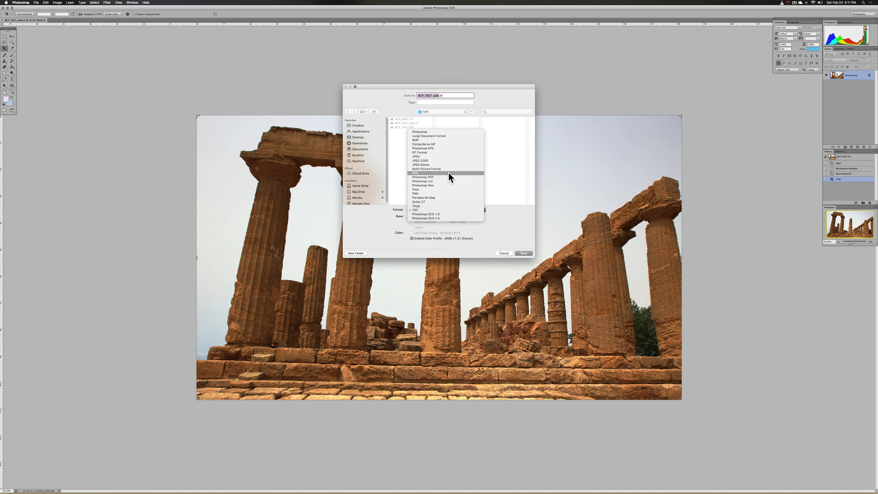
left_click(444, 157)
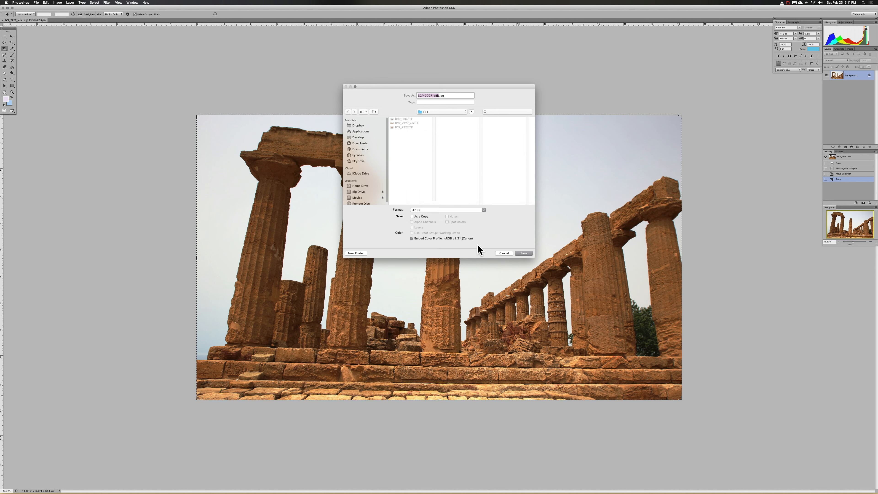
left_click(524, 253)
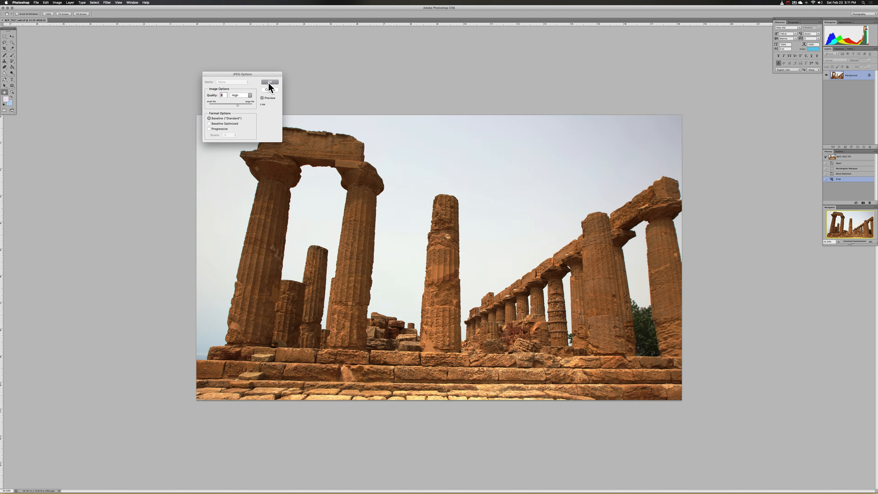
left_click(270, 82)
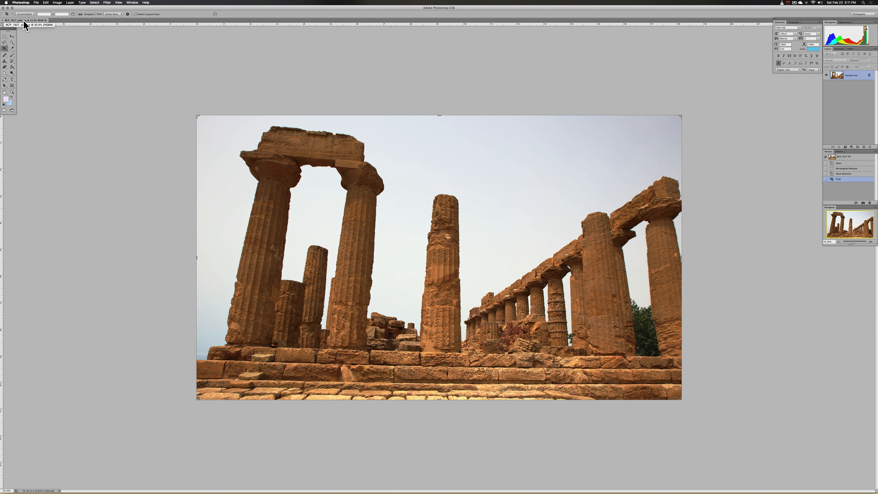
left_click(36, 2)
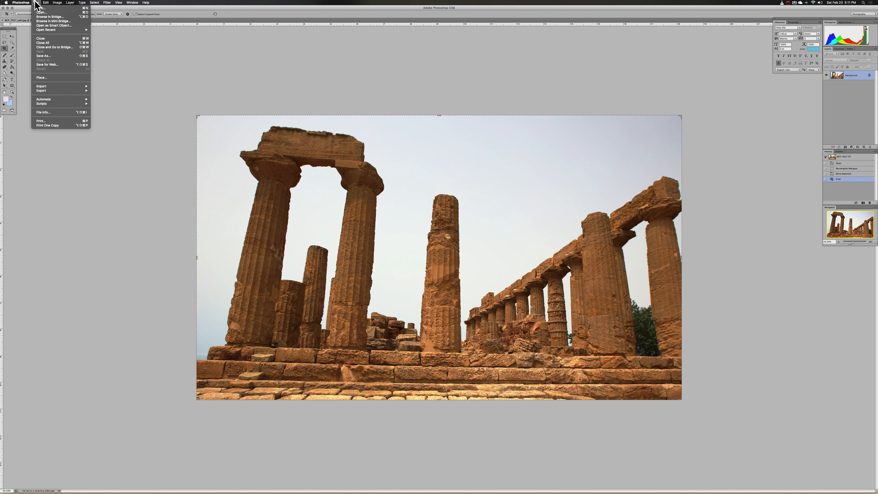
left_click(43, 42)
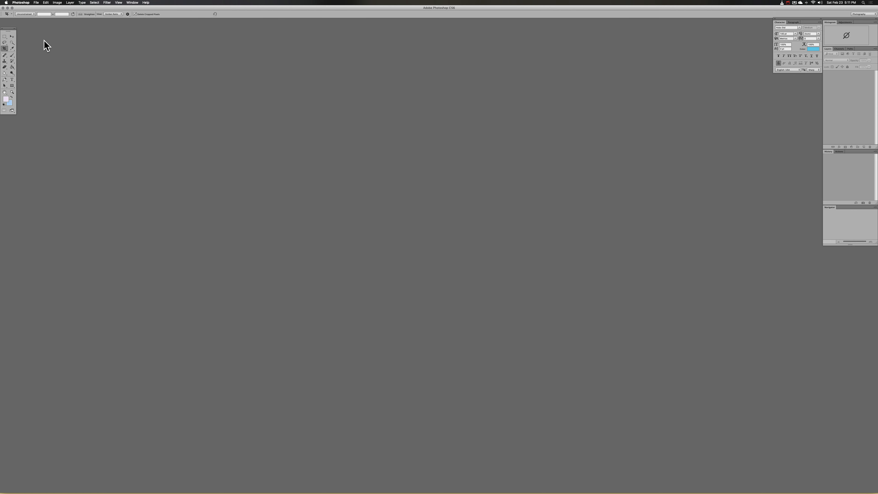
- Switch to Finder, open BCP_0067.TIF with Adobe Photoshop CS6, and crop the landscape to the pine tree in its centre
key("super+Tab")
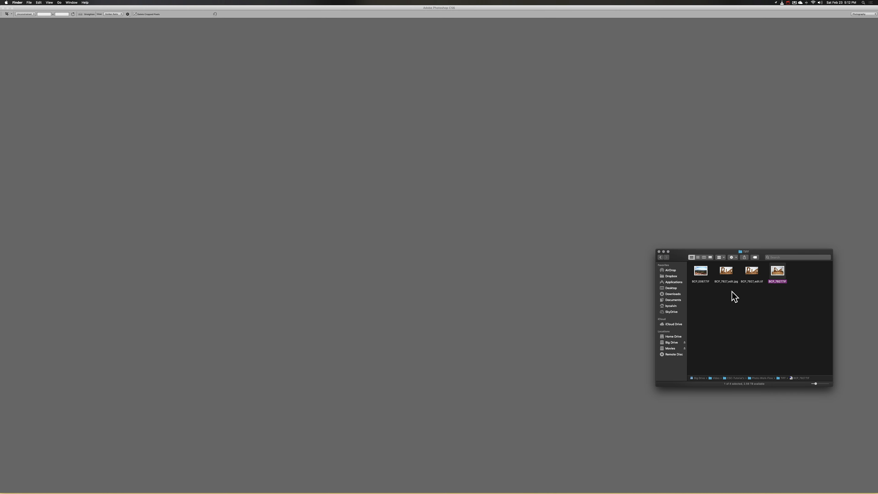
right_click(702, 273)
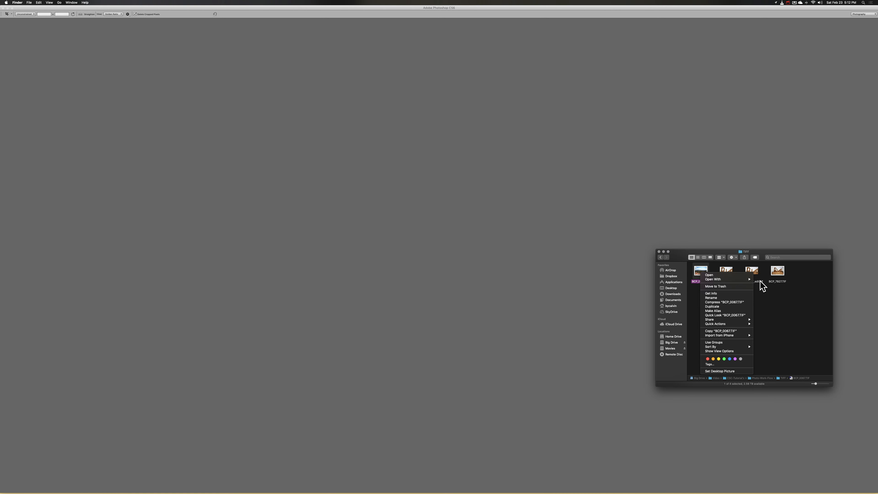
mouse_move(745, 280)
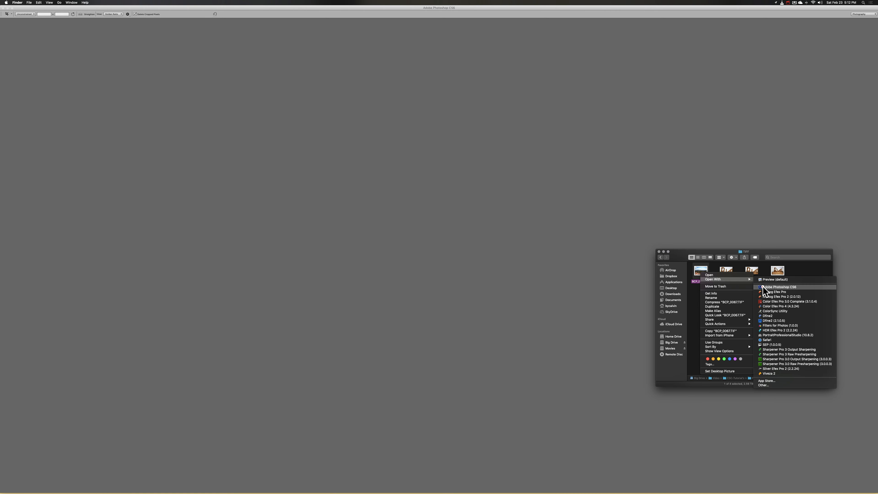
left_click(771, 287)
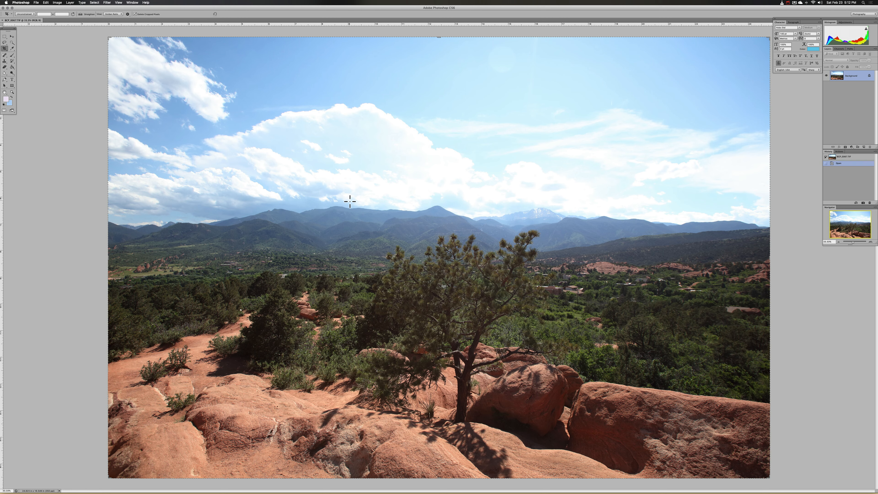
left_click_drag(350, 201, 570, 398)
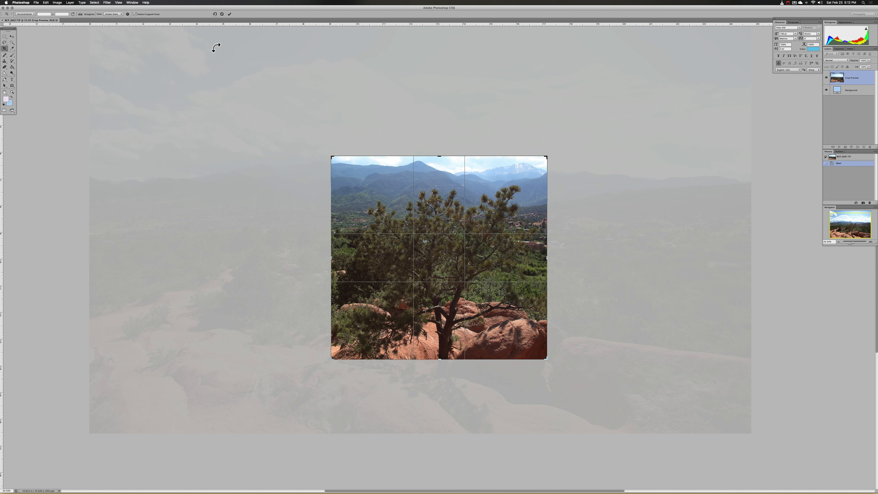
left_click(229, 14)
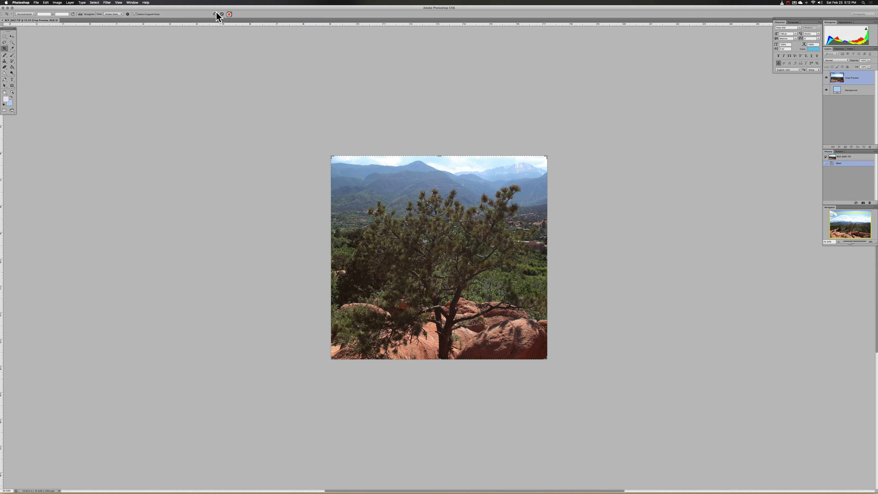
- Start saving the cropped landscape under a new name and create a folder named EDIT inside Photo-Work-Flow as its destination
left_click(36, 2)
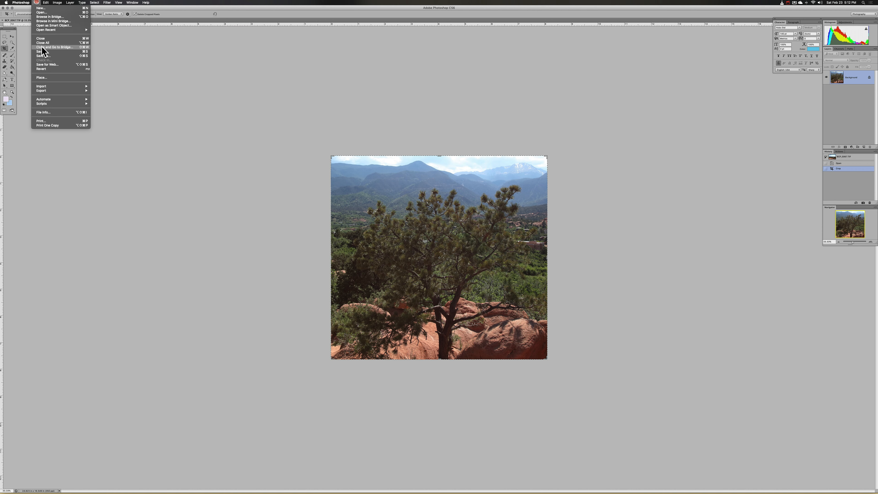
left_click(46, 57)
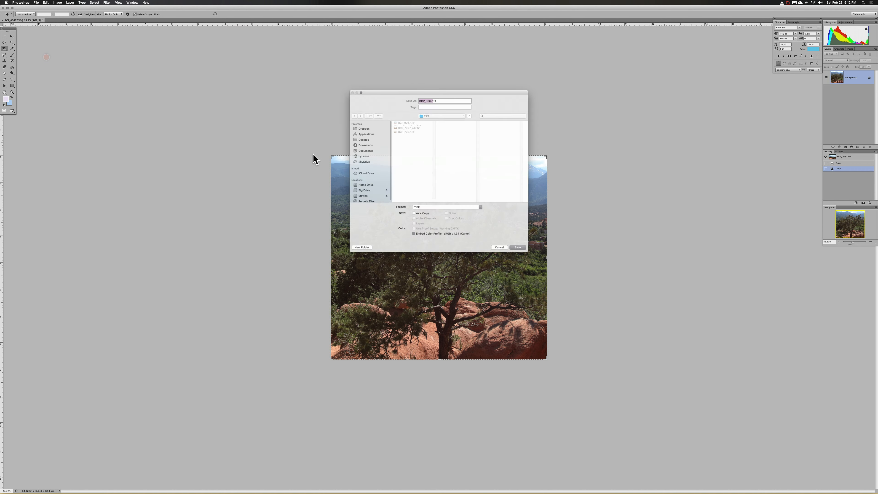
left_click(442, 112)
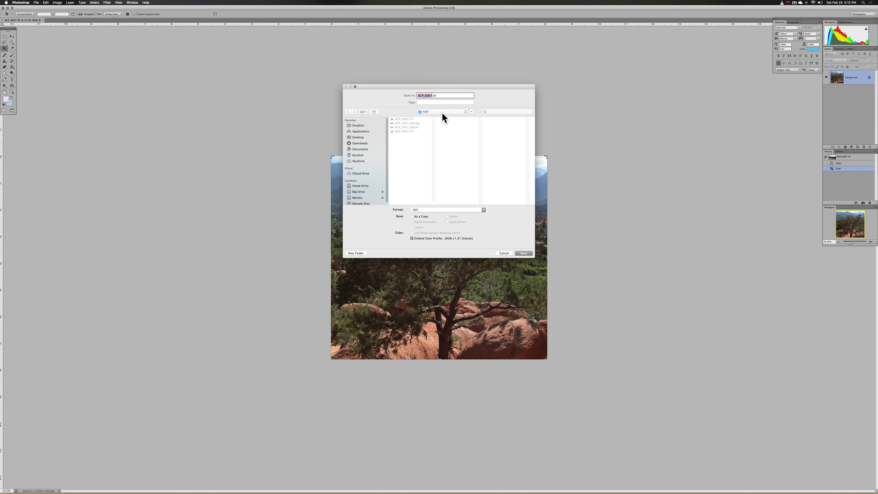
left_click(441, 117)
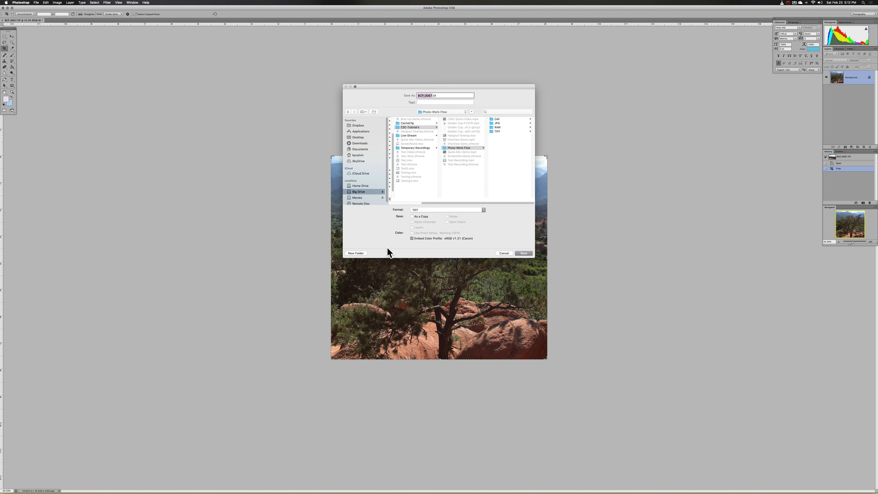
left_click(347, 254)
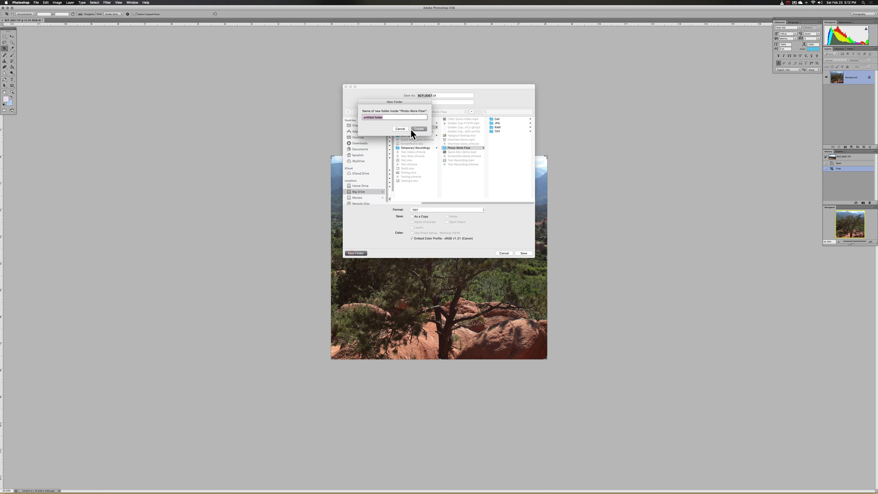
type("EDIT")
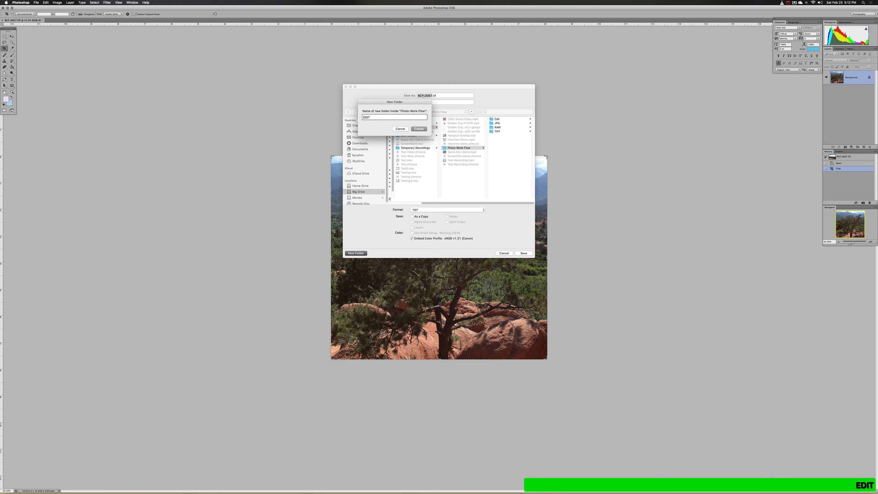
key("Return")
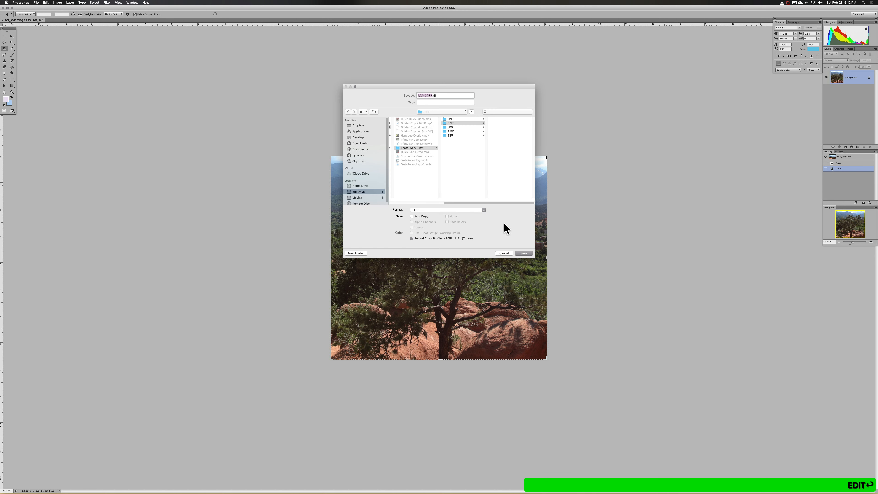
- Save the landscape as BCP_0067_edit in uncompressed TIFF format in the EDIT folder, and close the document
left_click(433, 98)
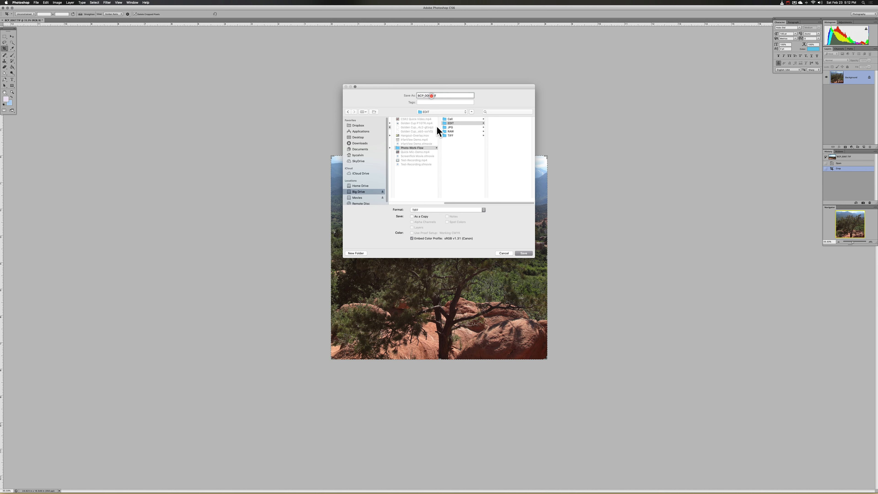
type("_edit")
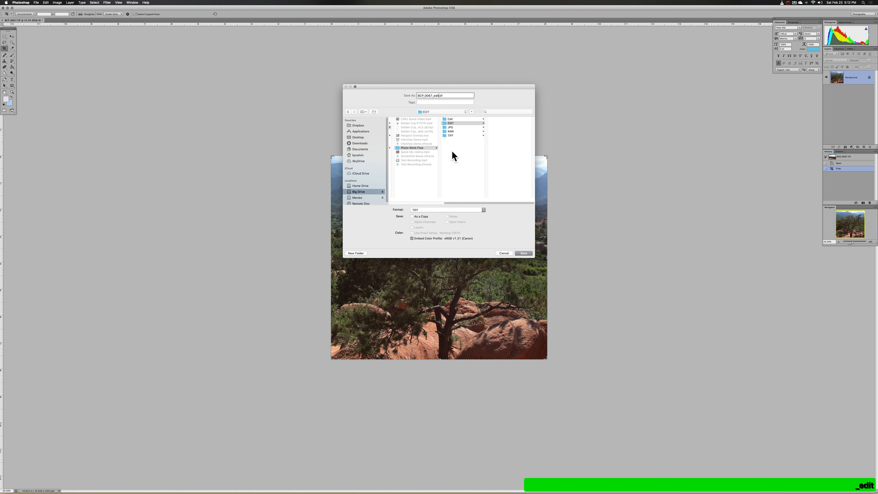
left_click(523, 253)
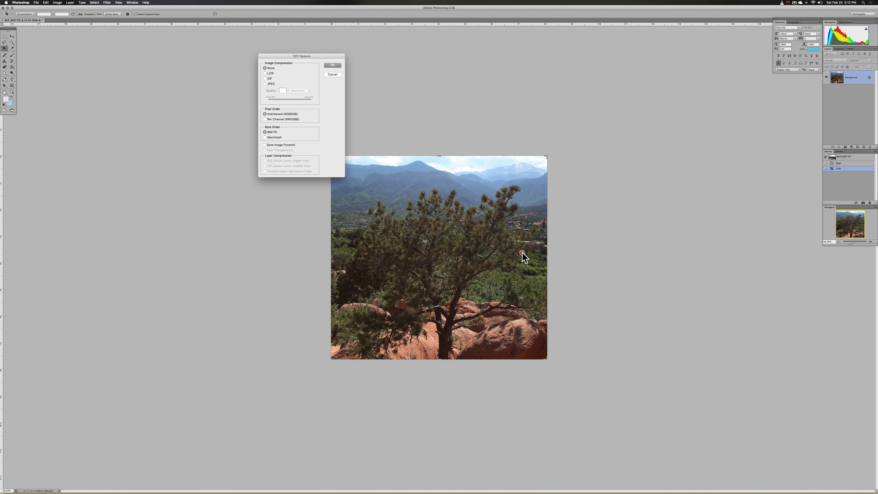
left_click(334, 65)
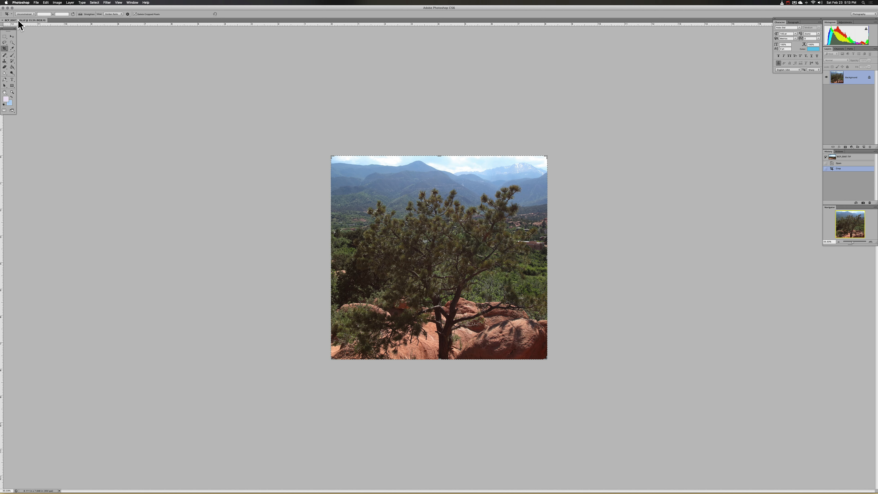
left_click(36, 2)
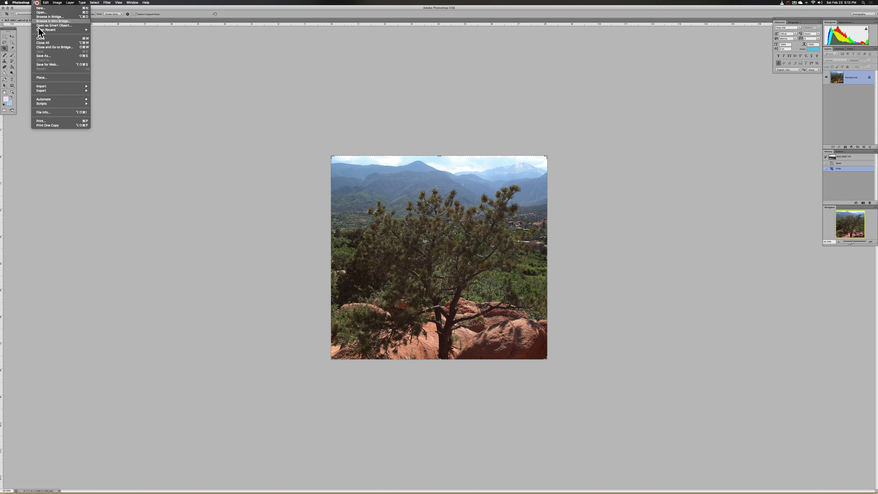
left_click(40, 42)
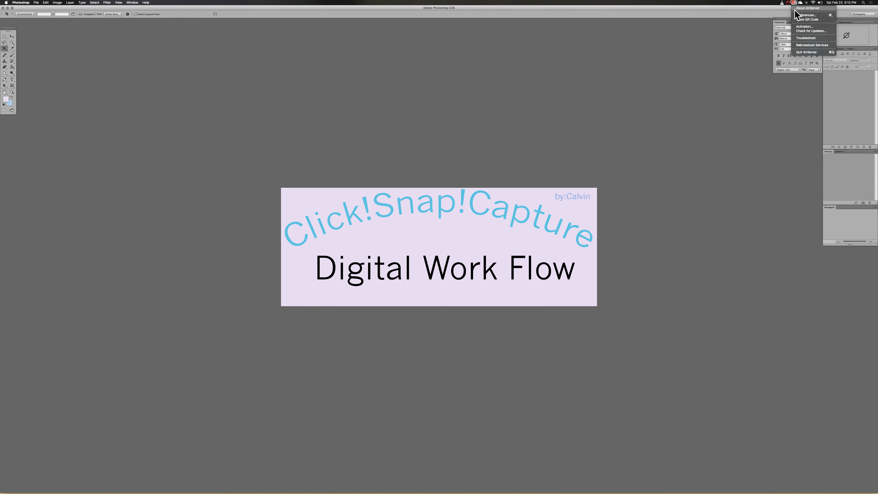
mouse_move(789, 3)
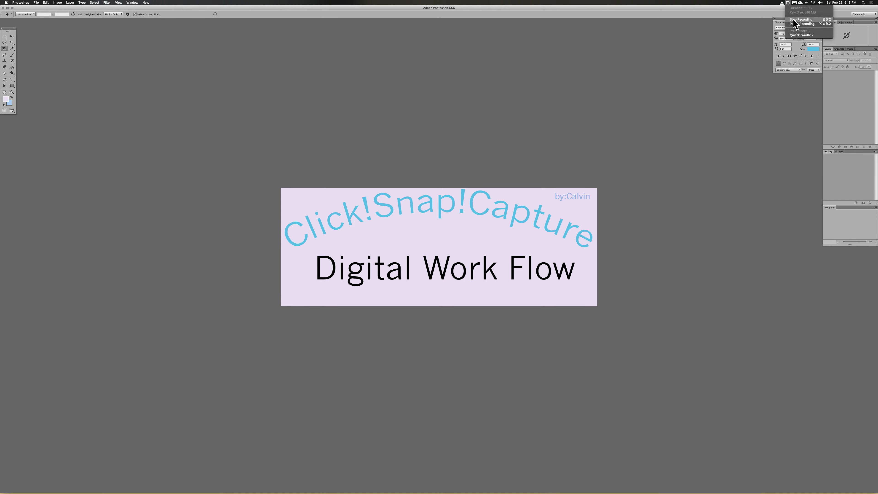